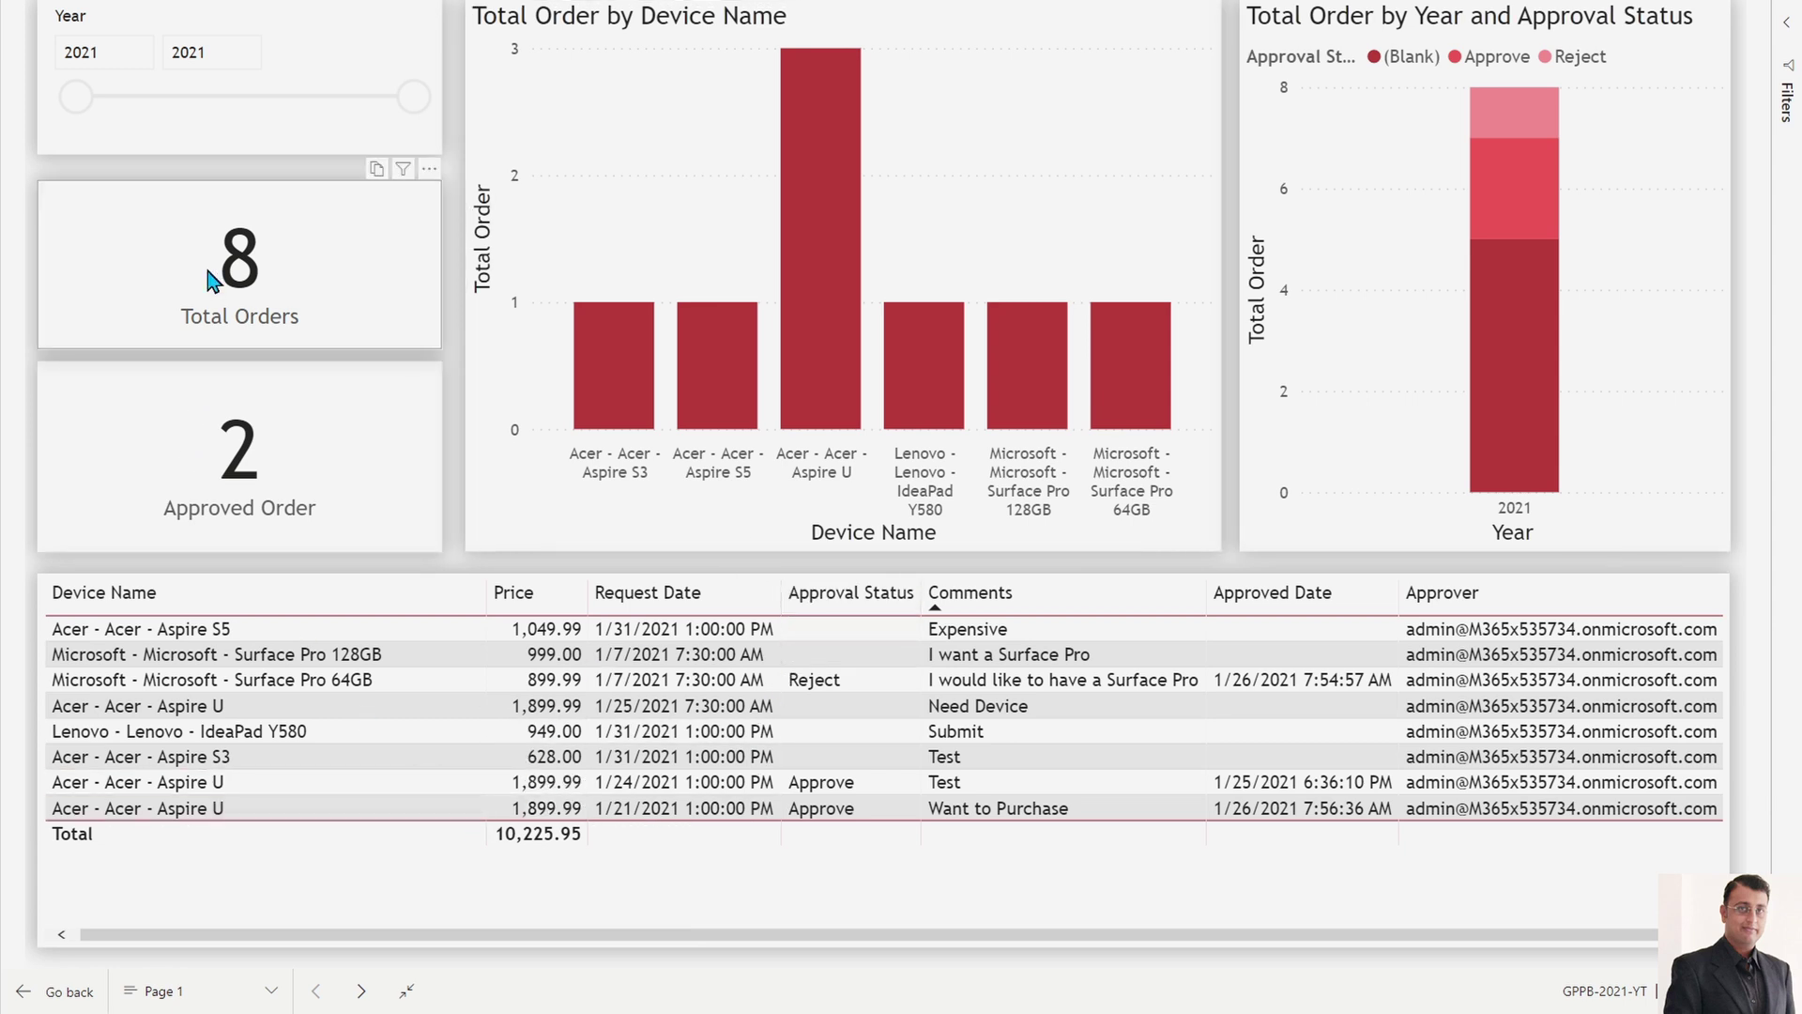
- Tab through the visuals from the Year slicer to check focus order, then exit full screen
click(201, 132)
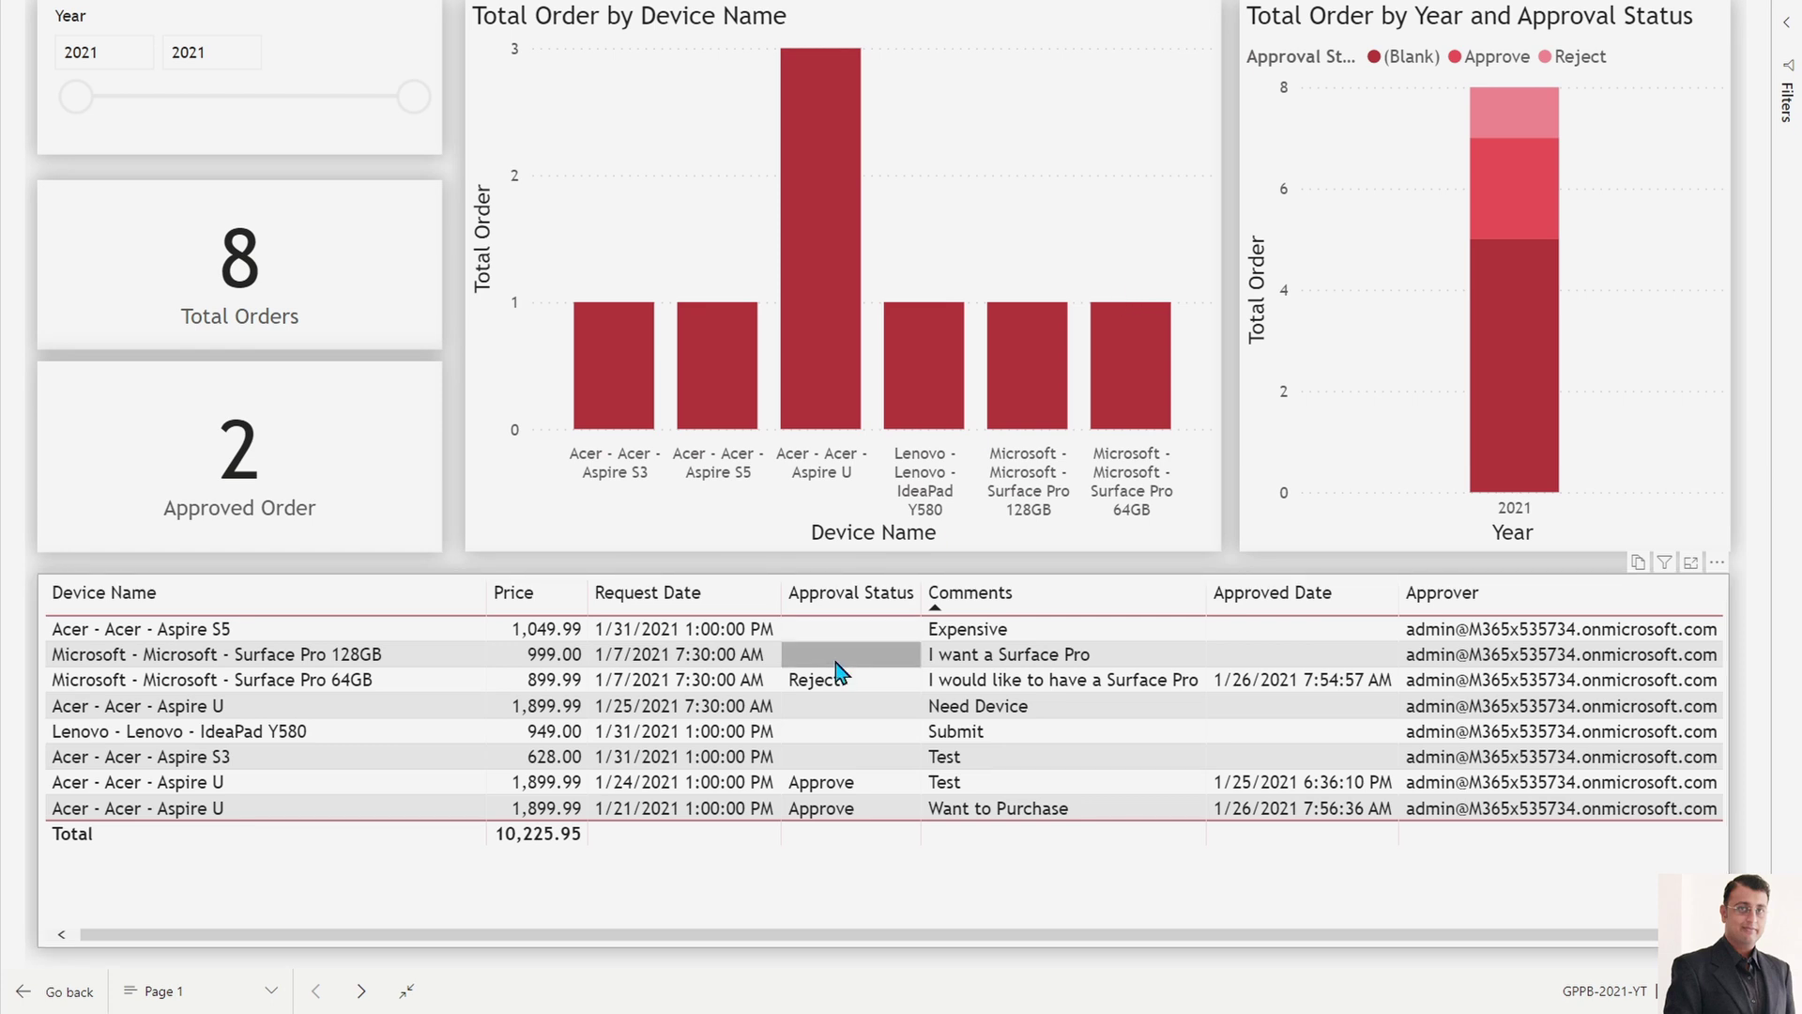
key(Tab)
key(Tab)
key(Tab)
key(Tab)
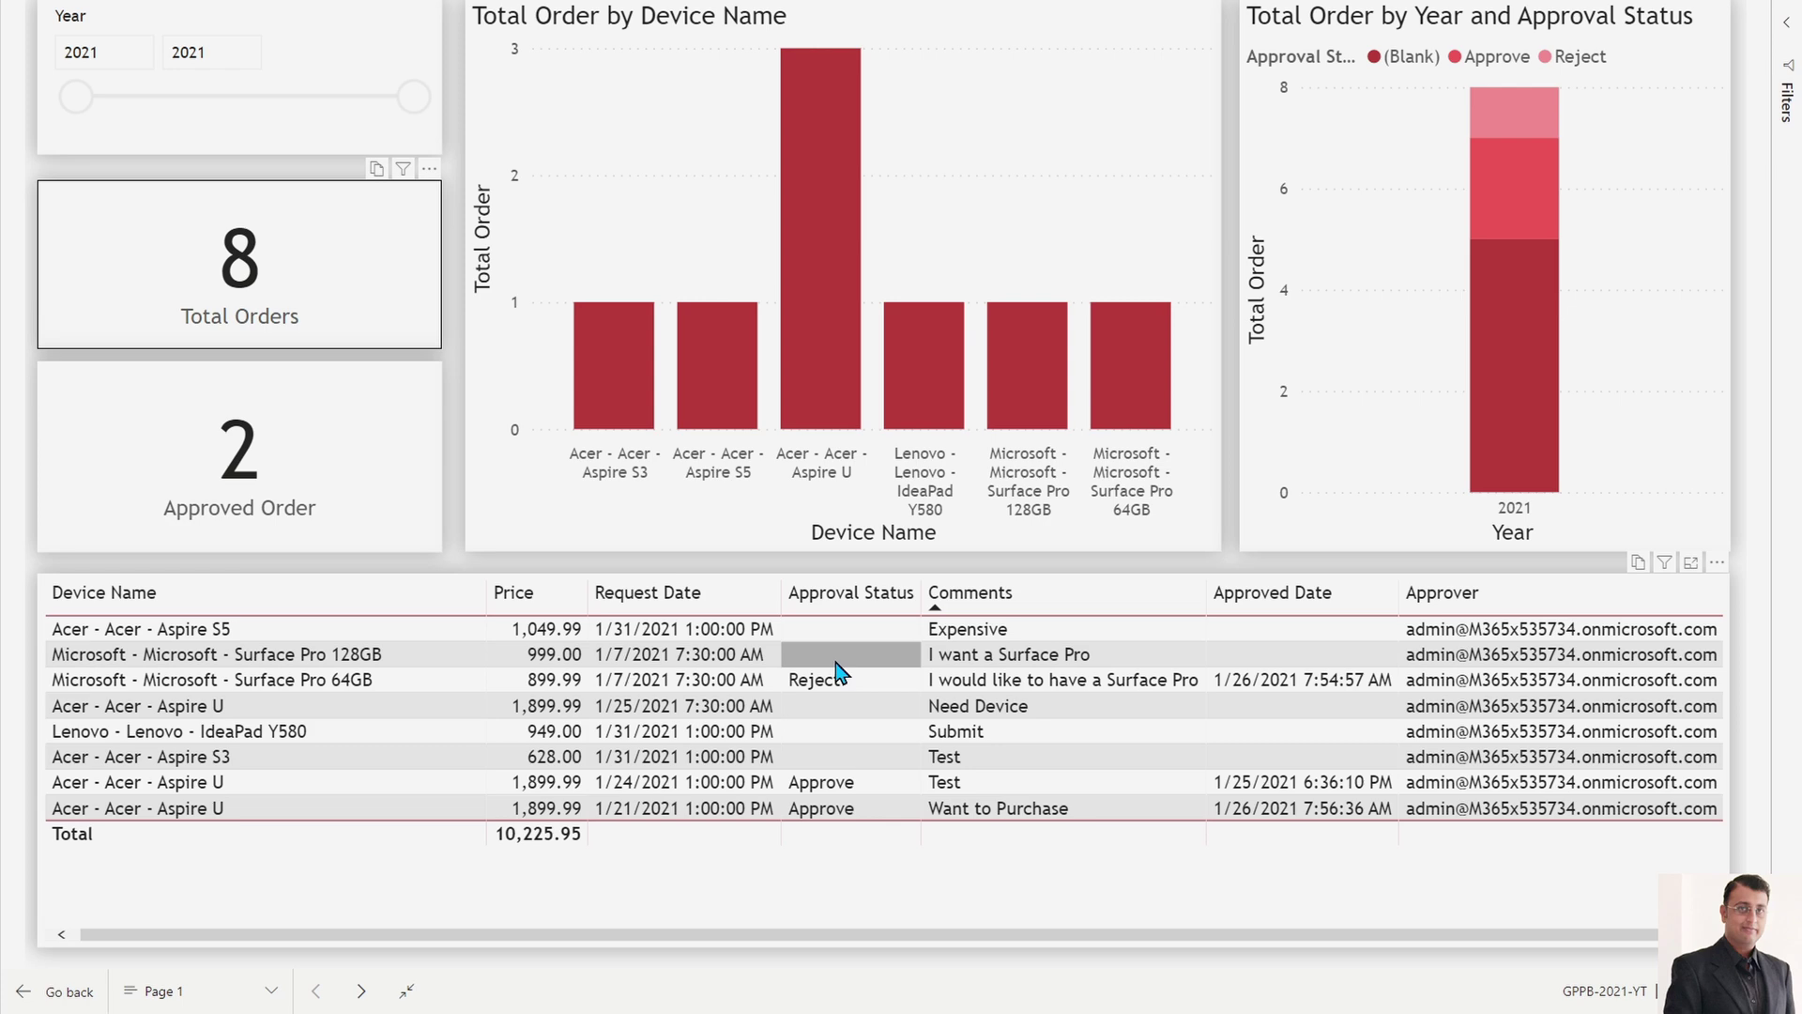
key(Escape)
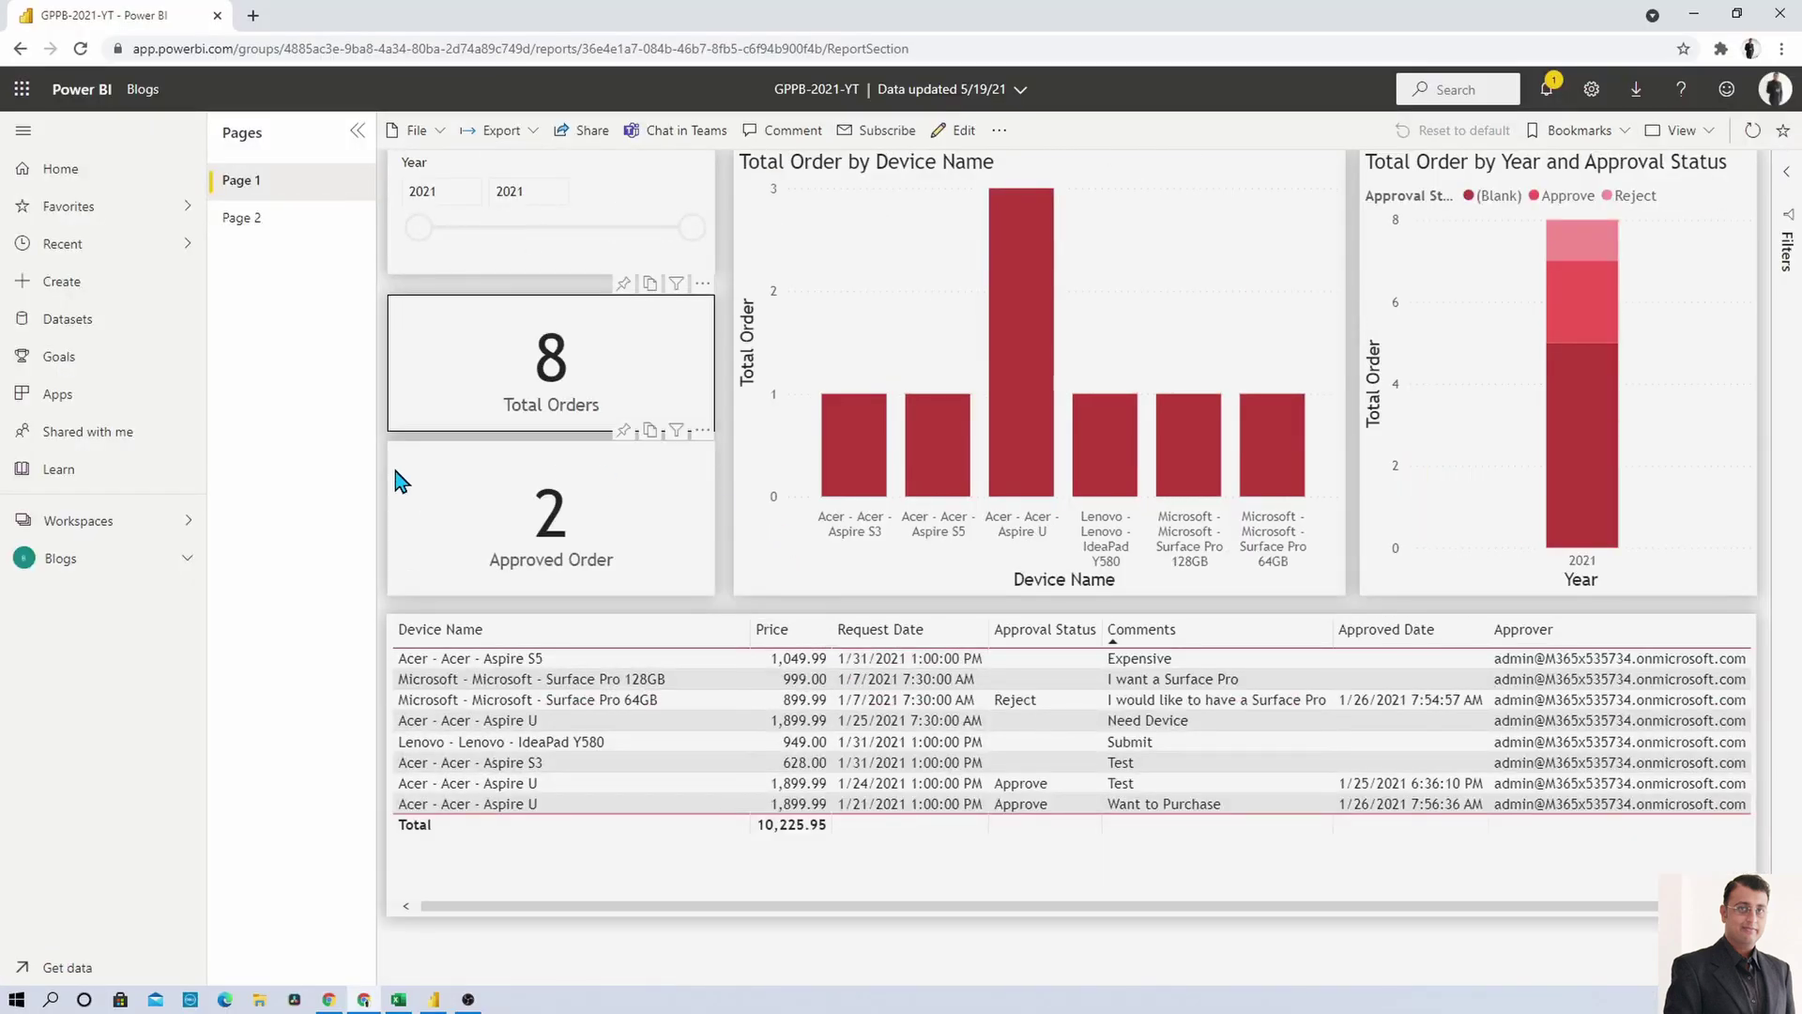
- In Power BI Desktop, dismiss the publish message and open the Selection pane from View
click(430, 1000)
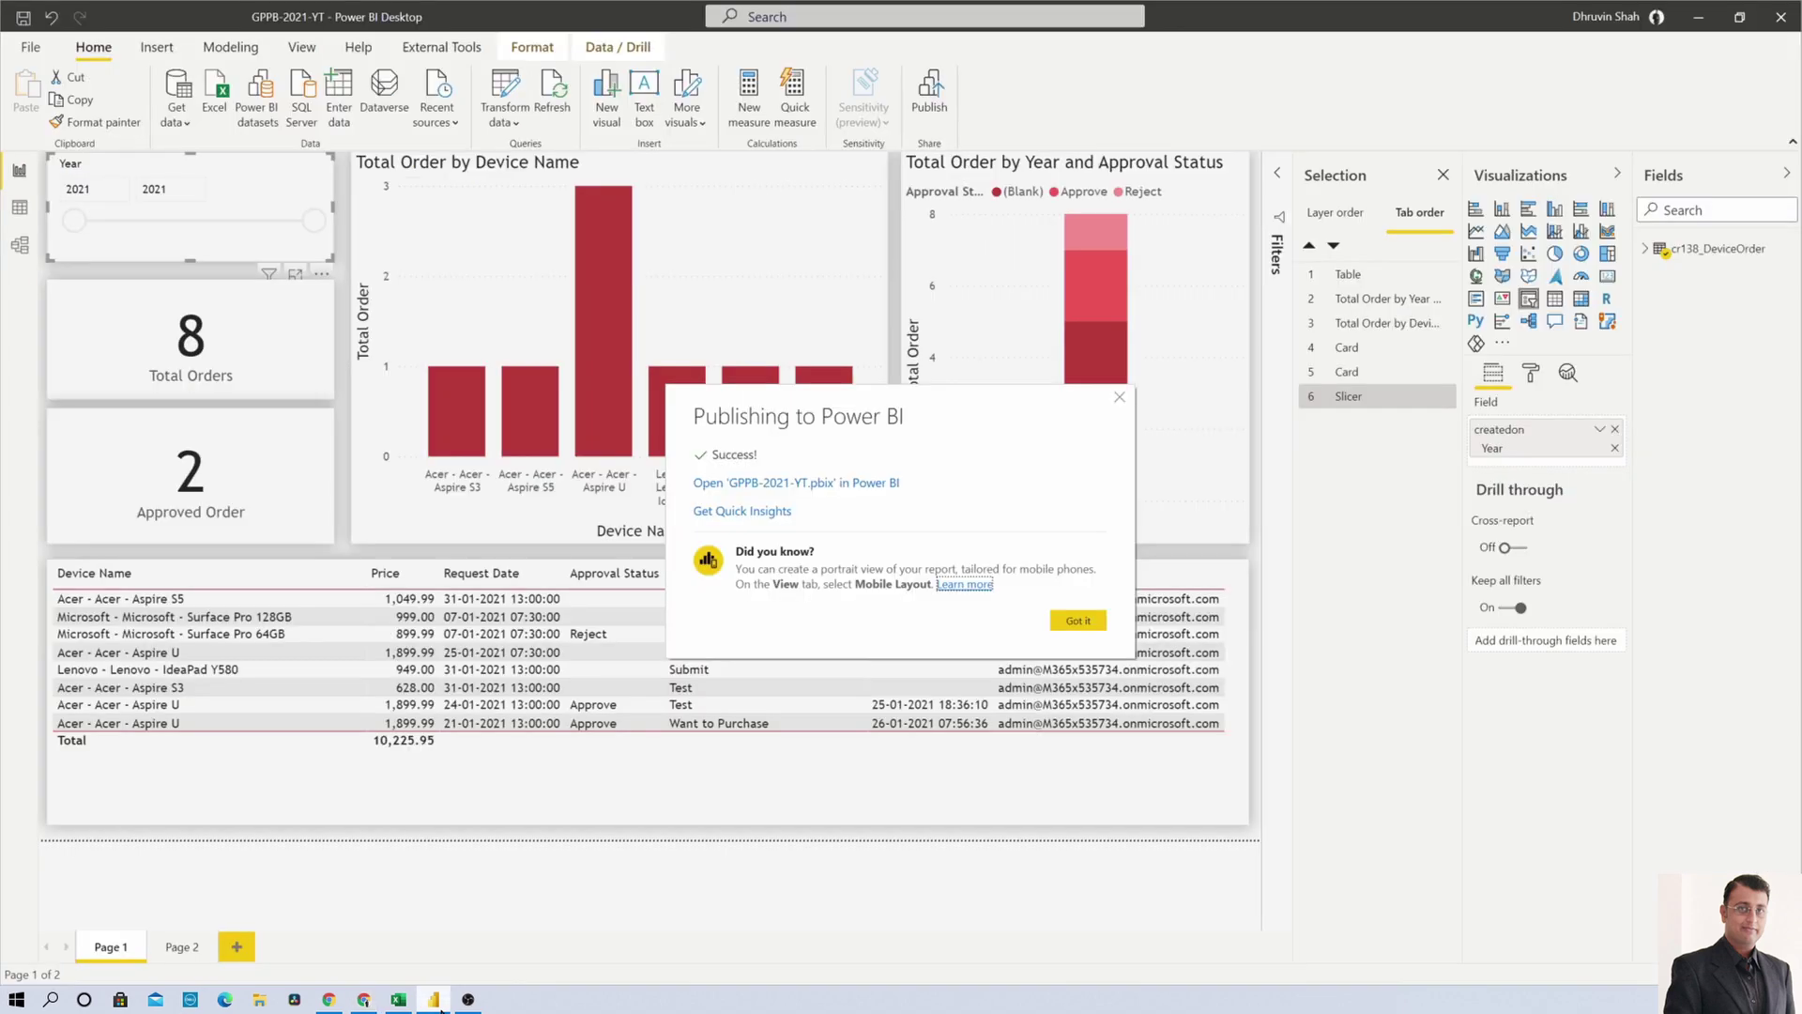
click(1079, 621)
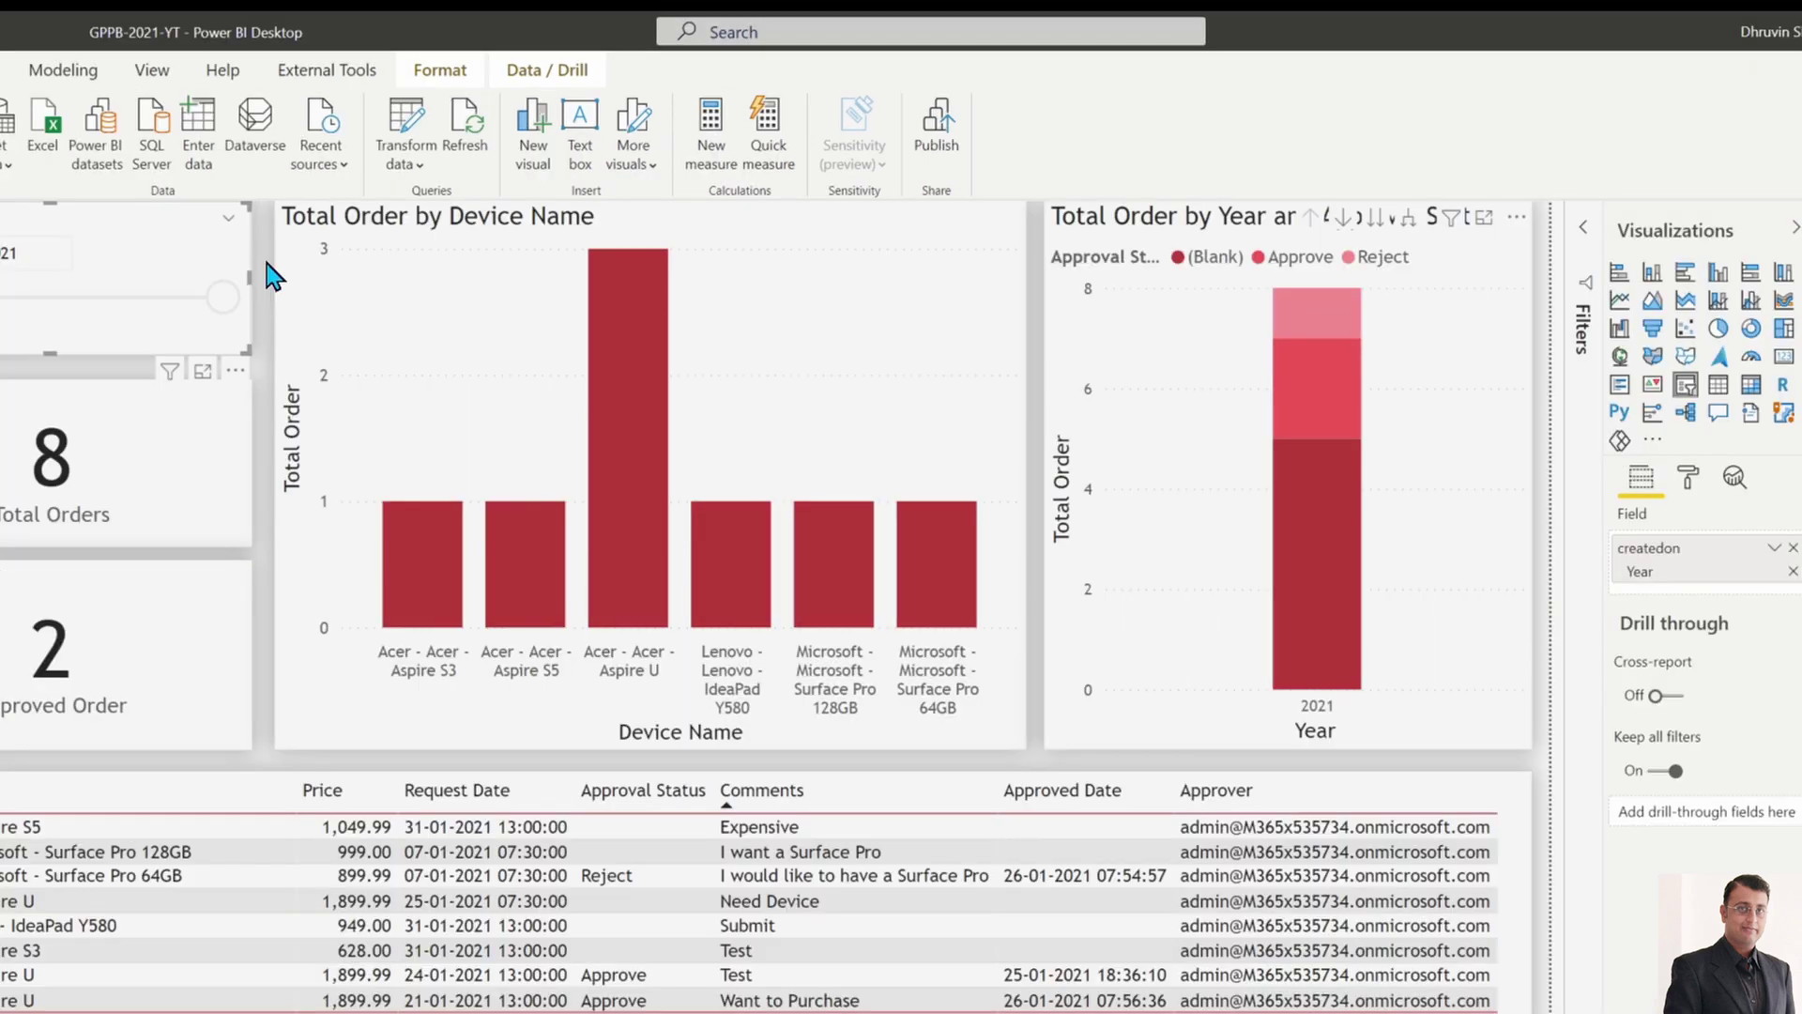
click(272, 276)
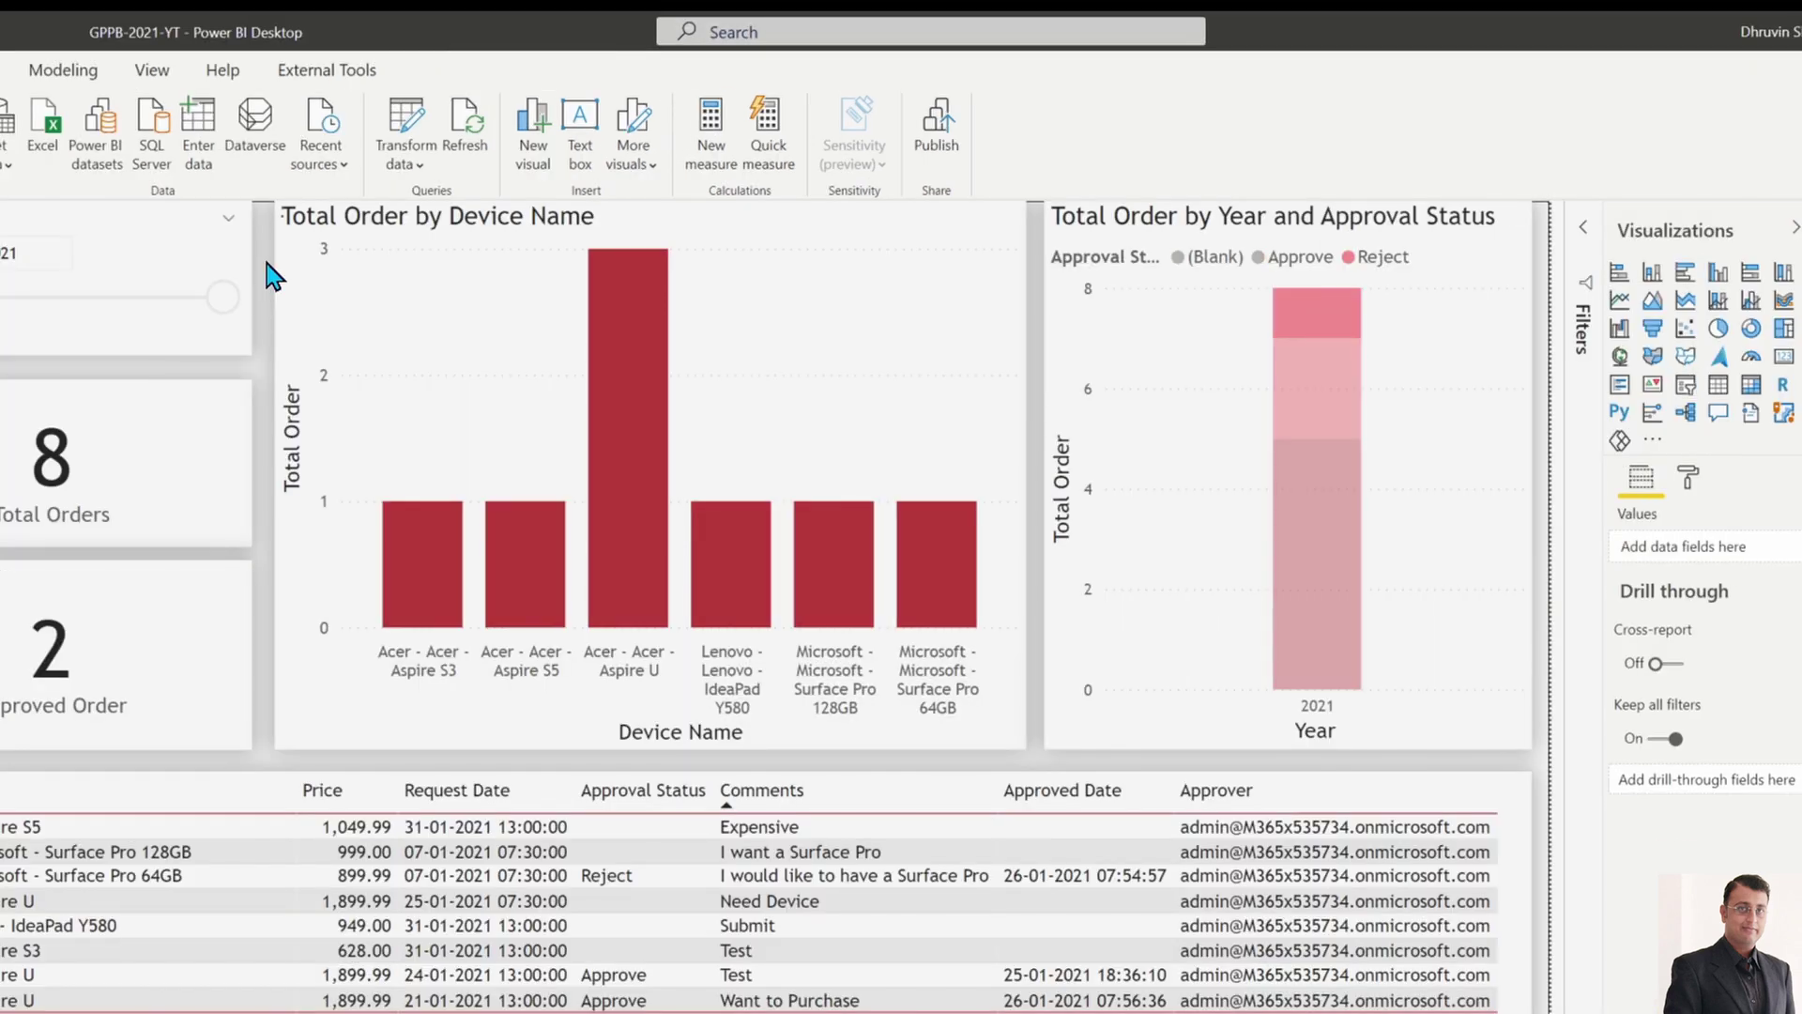
click(152, 70)
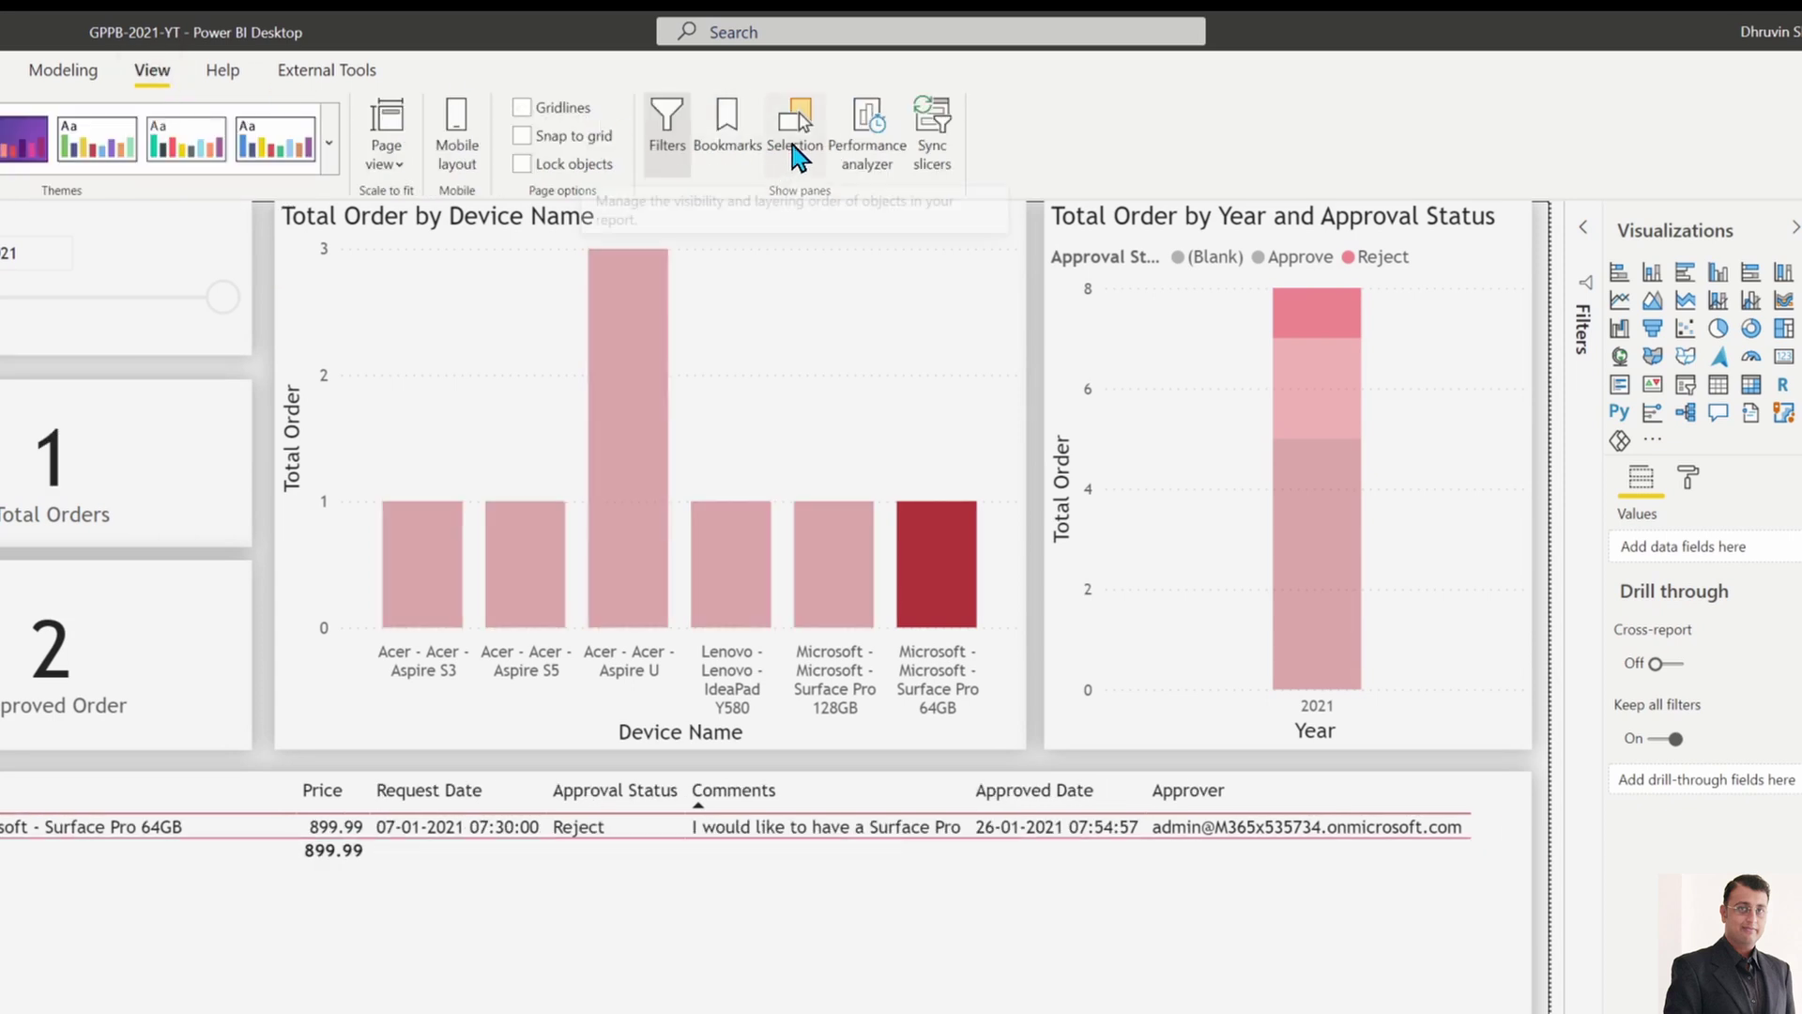
click(792, 144)
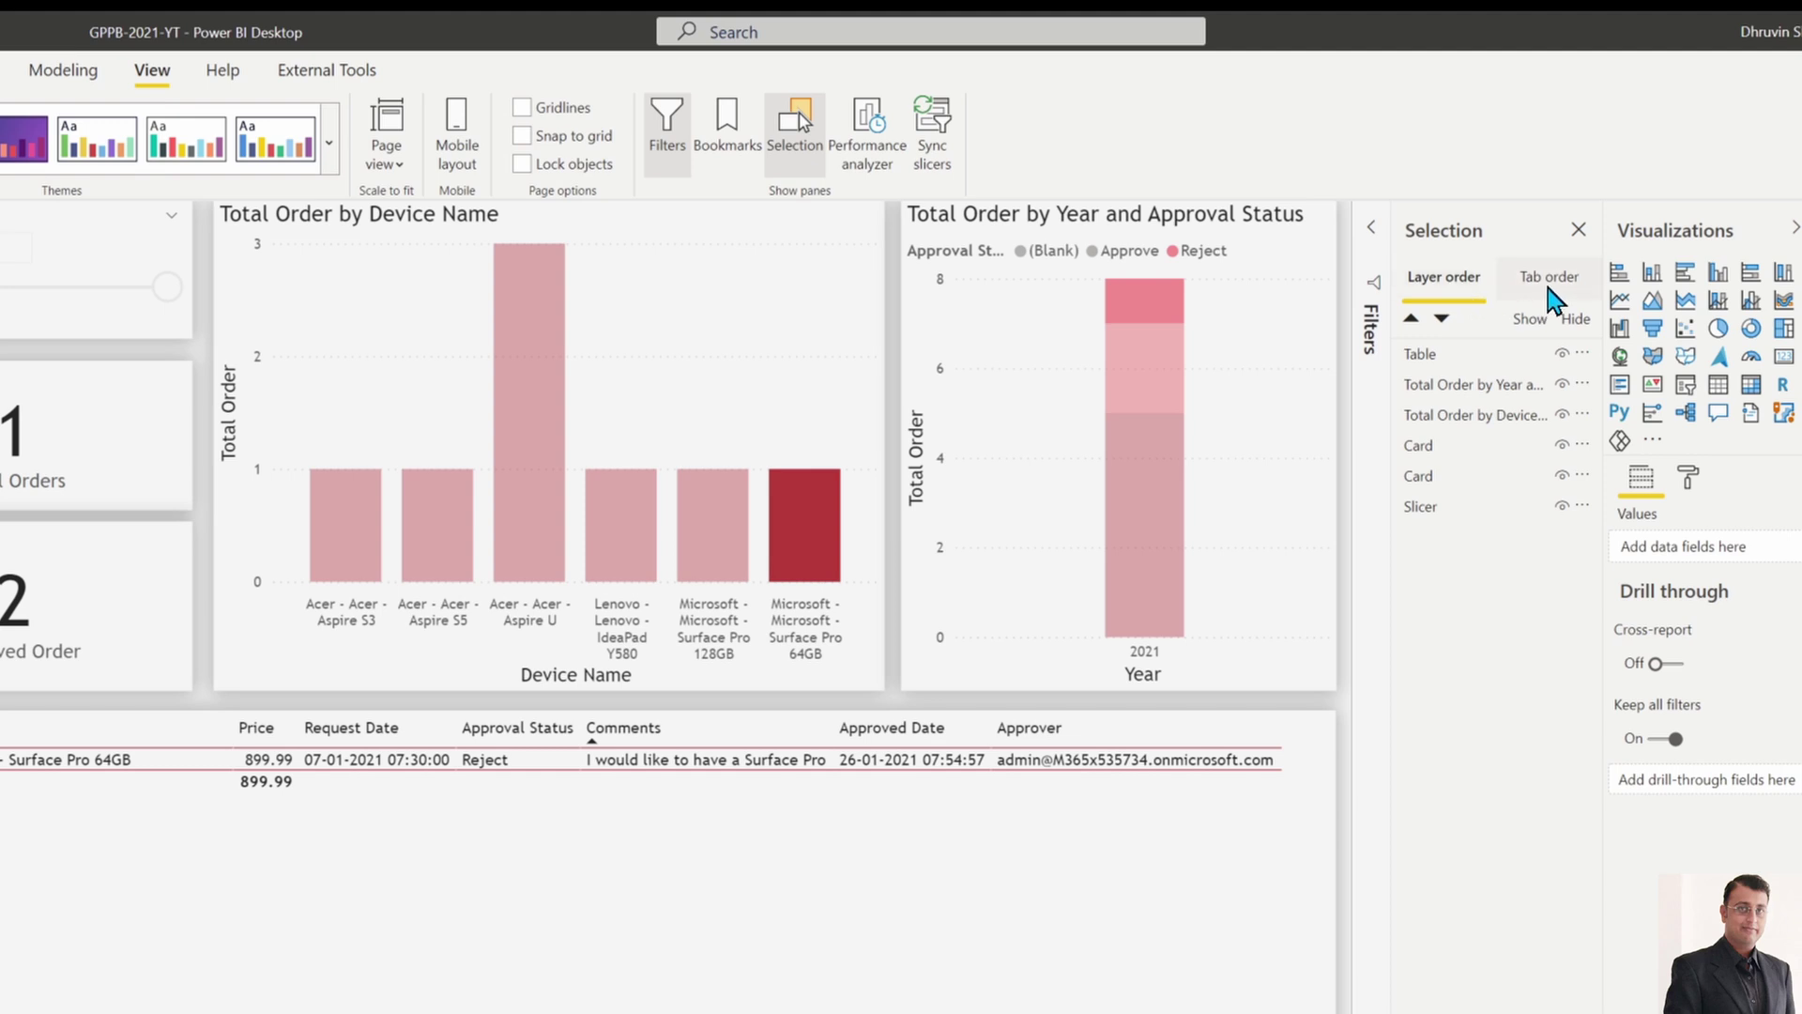
- Switch to Tab order and move the Year slicer, Total Orders and Approved Order cards to first-third
click(1551, 278)
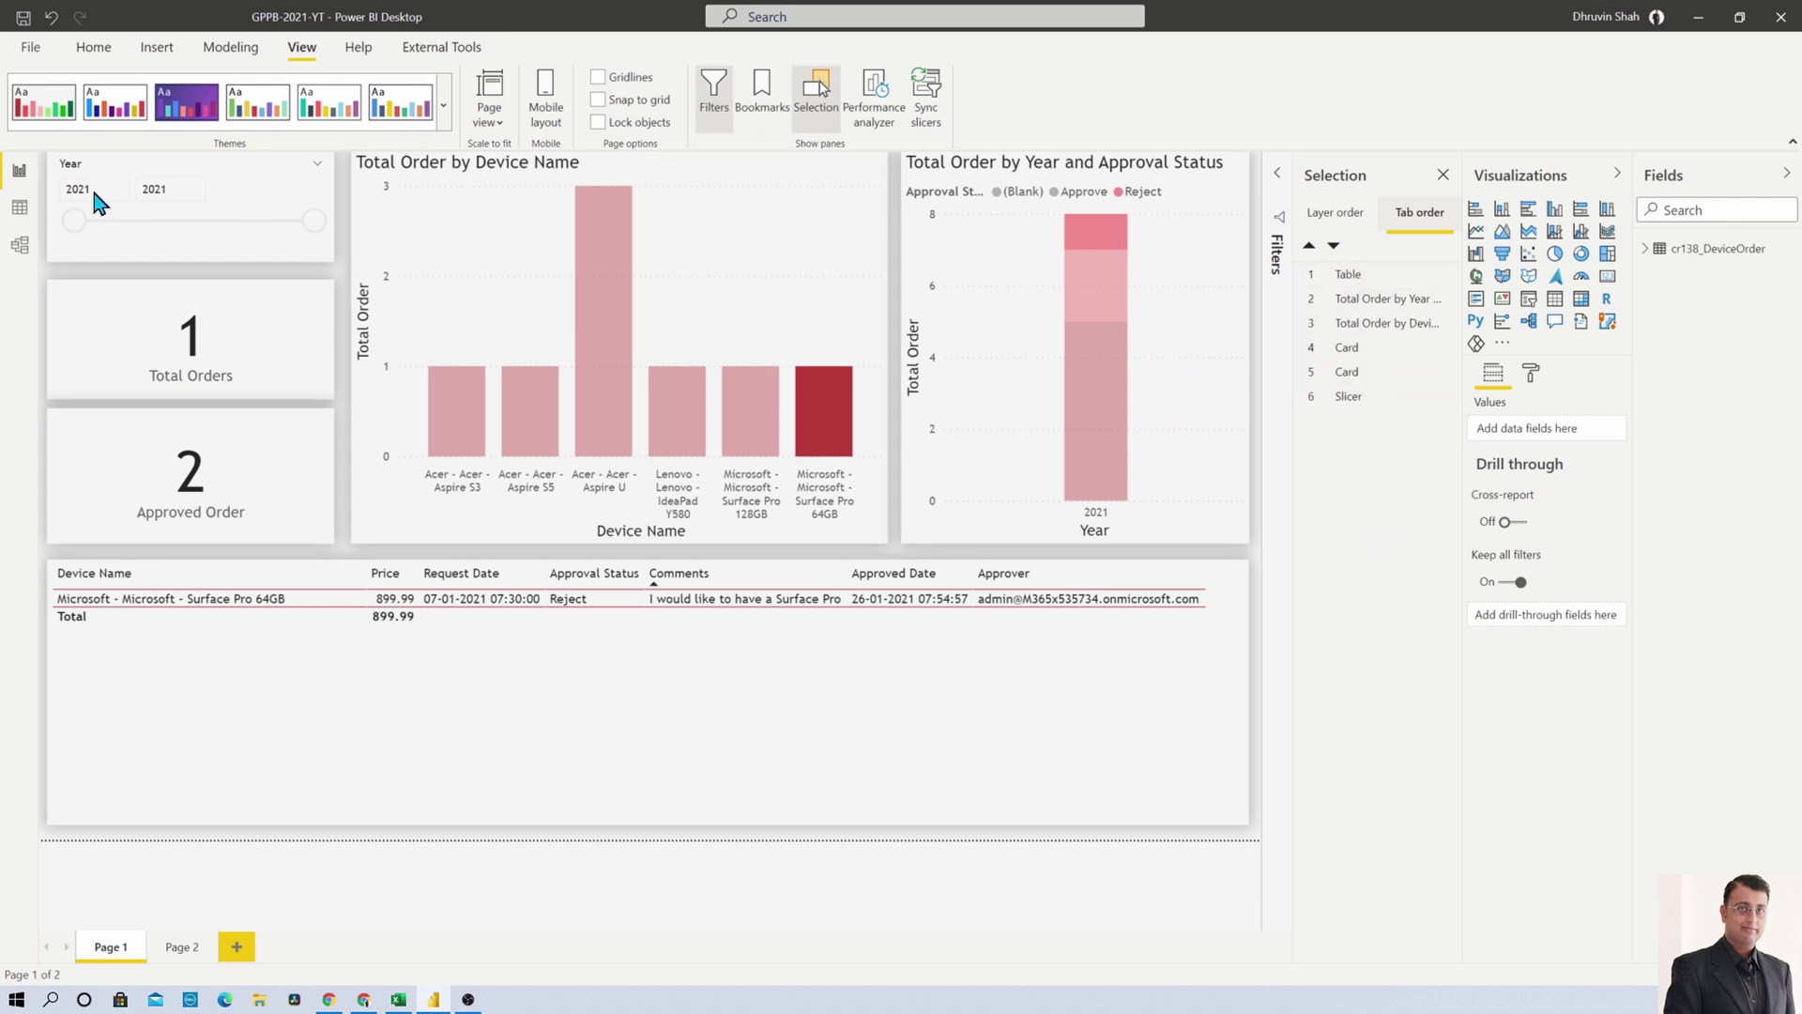
click(155, 263)
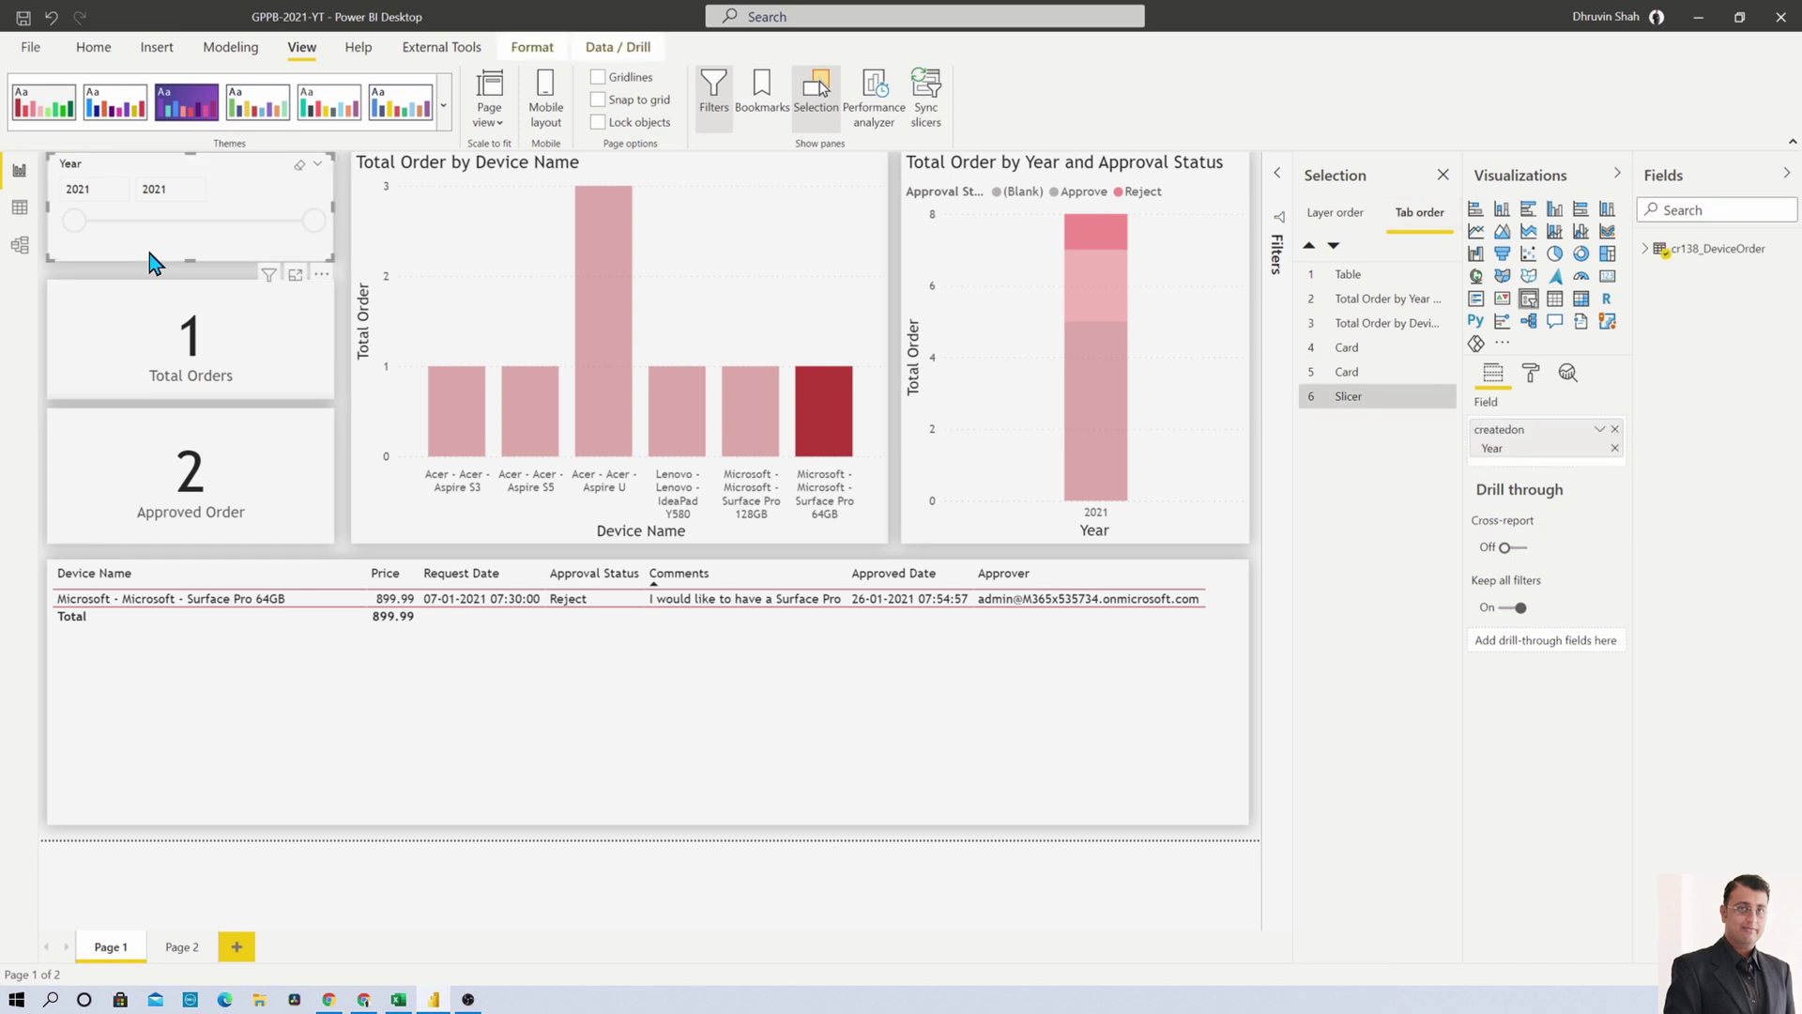
drag(1348, 403, 1360, 273)
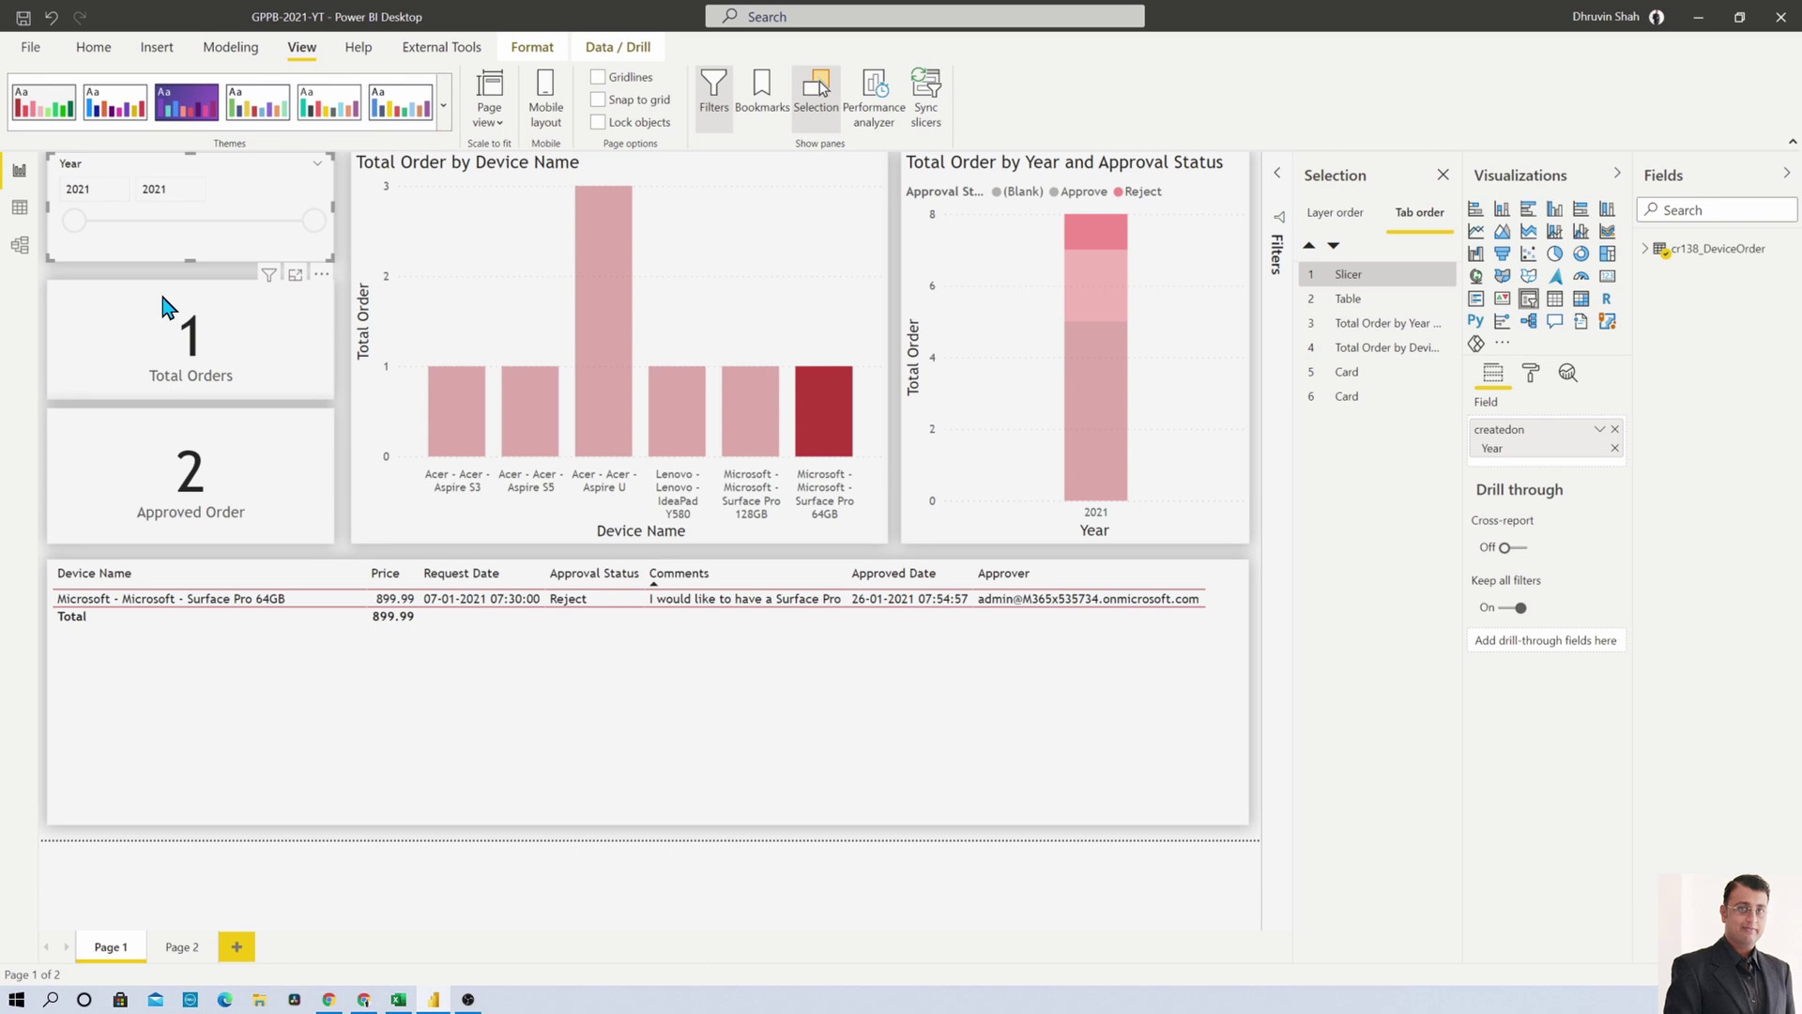
click(163, 306)
drag(1375, 398, 1371, 308)
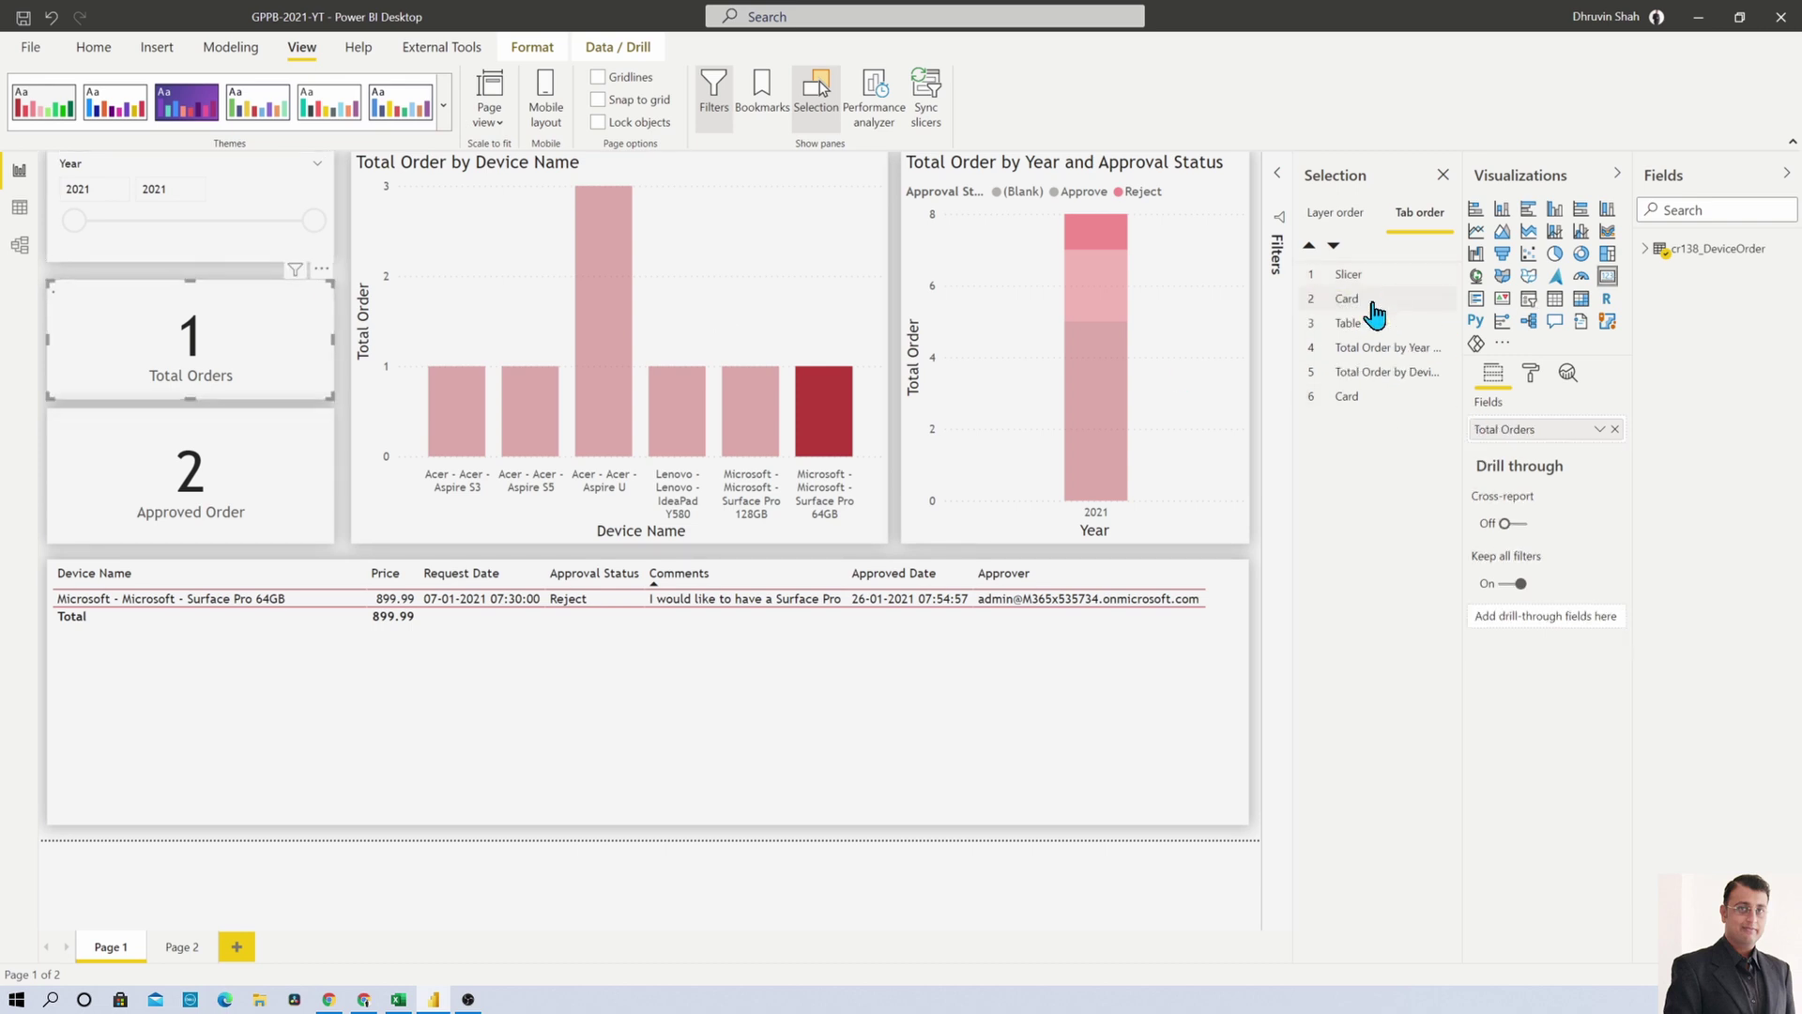
click(246, 458)
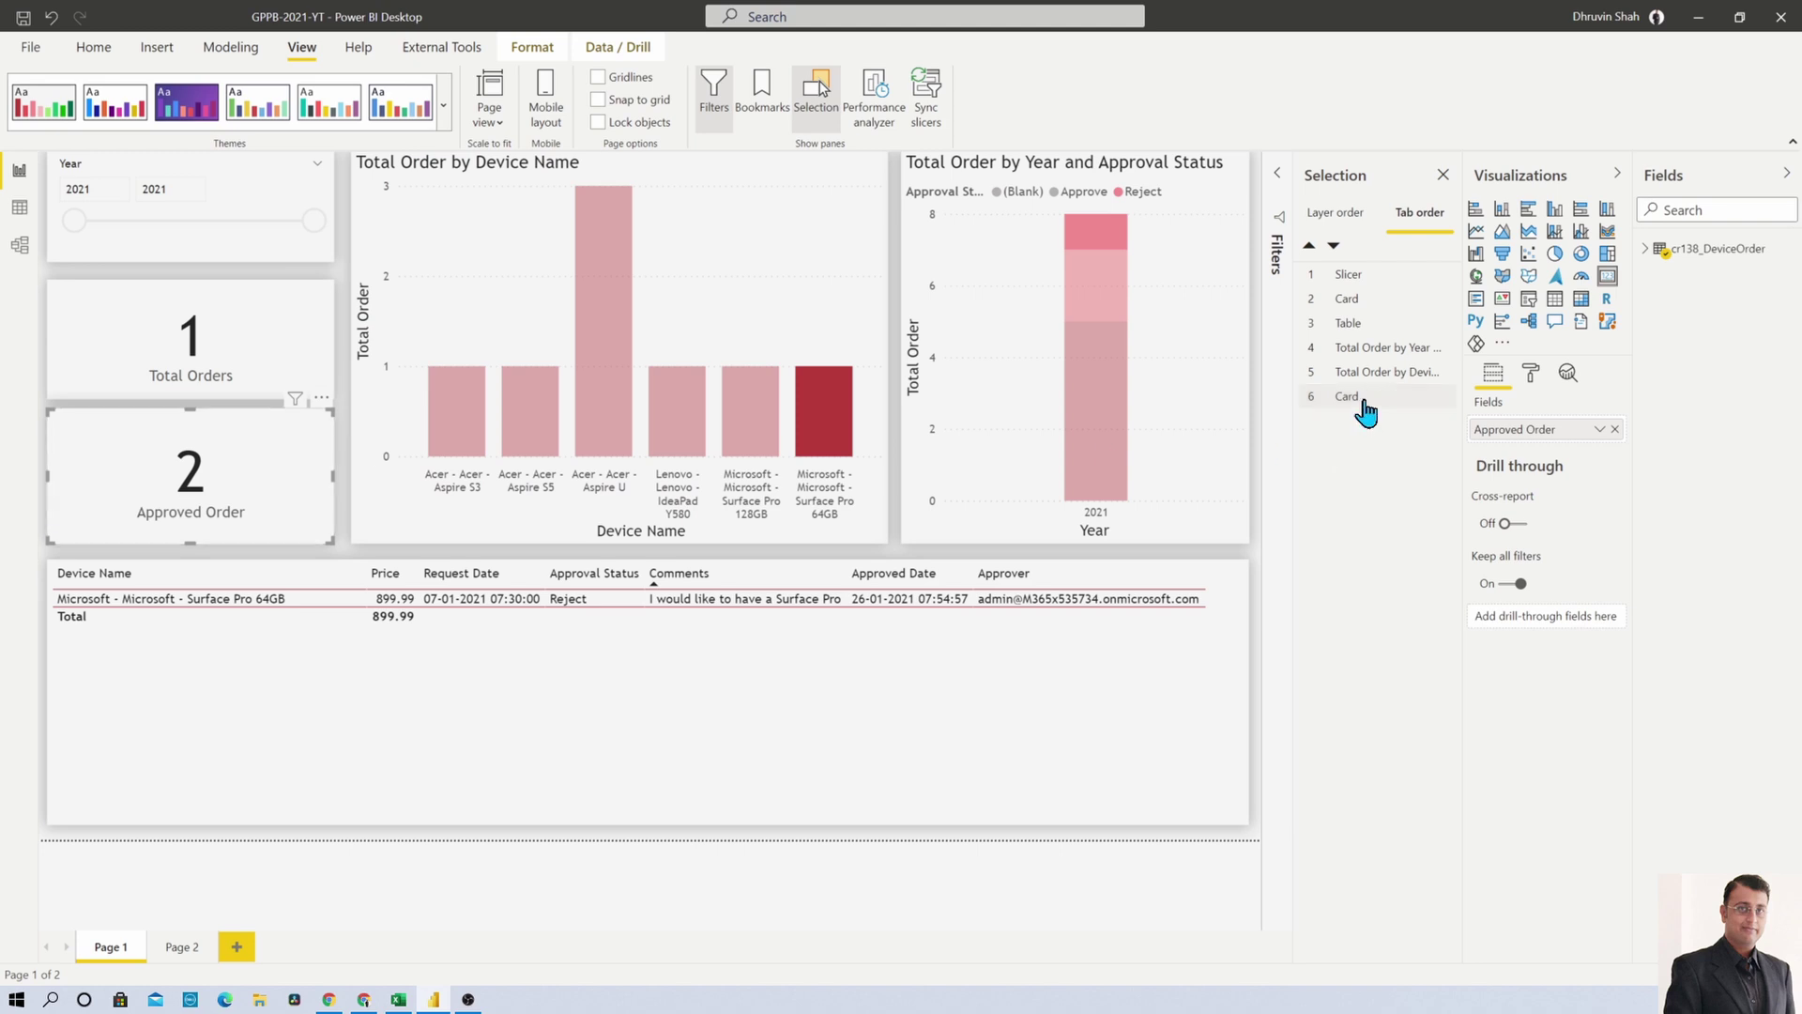
drag(1366, 411, 1361, 330)
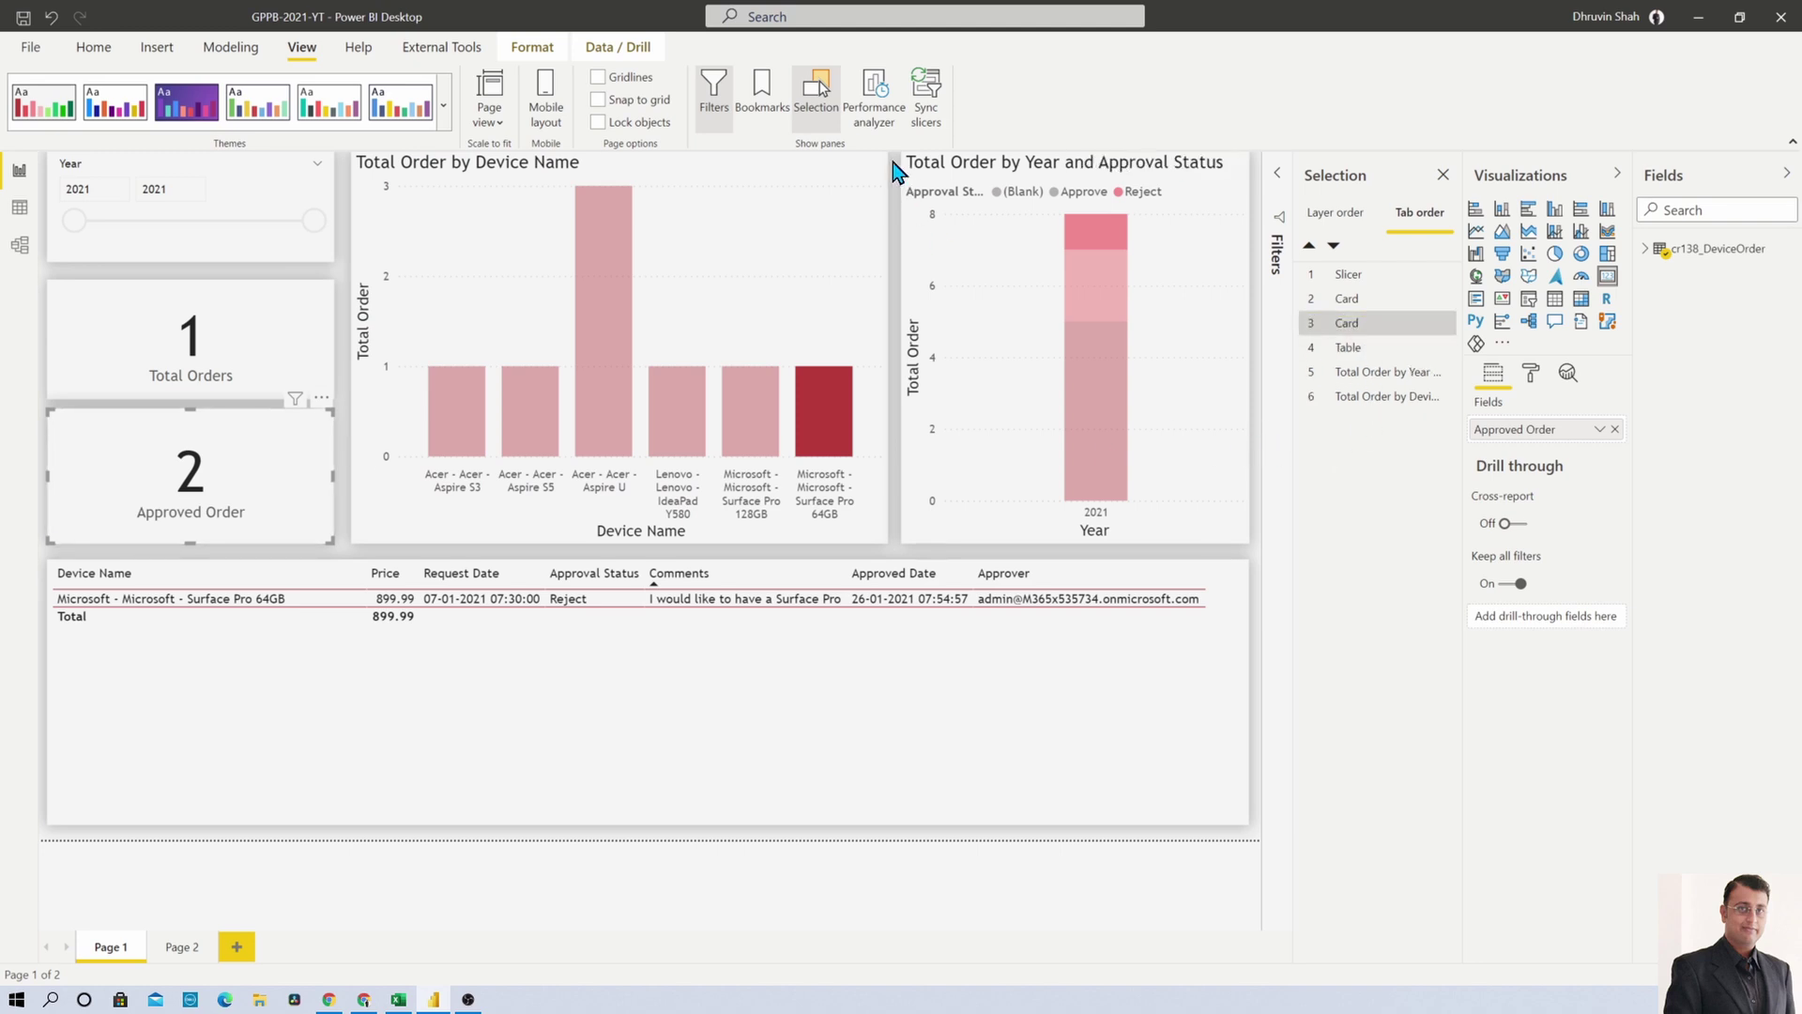
- Move the device name chart fourth and the year/approval chart fifth, leaving the table last
click(796, 204)
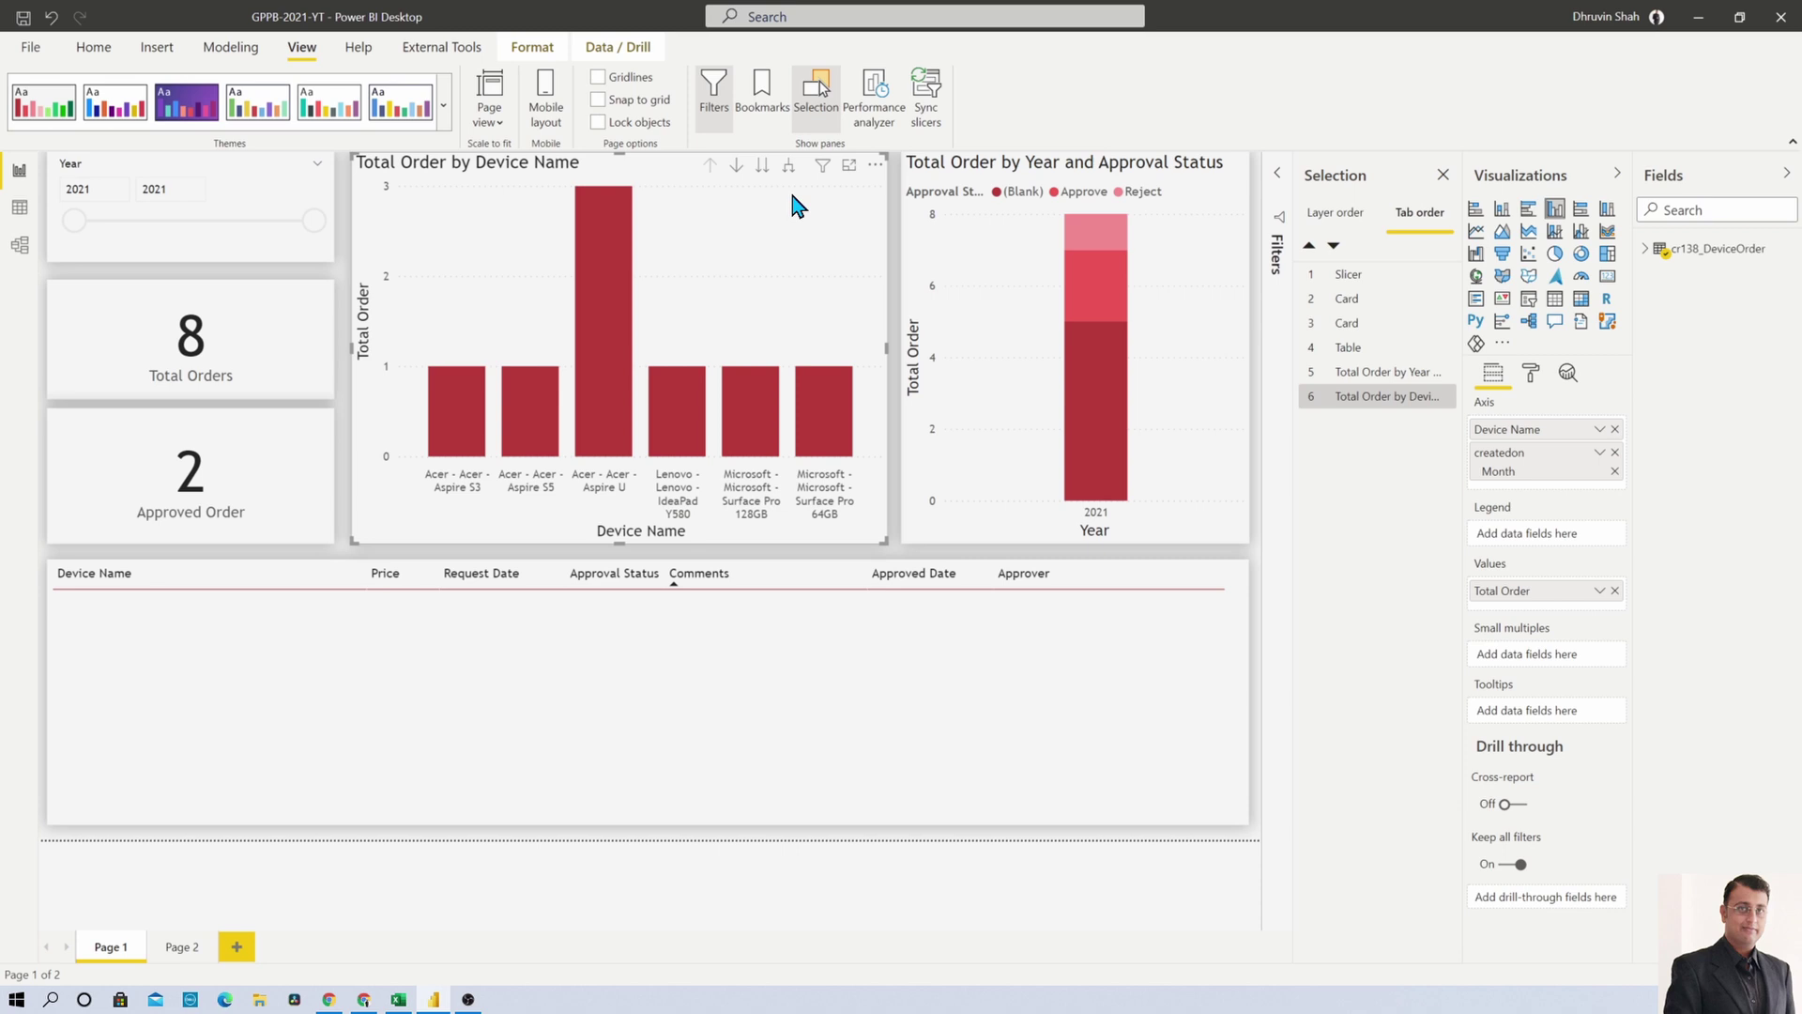
drag(1394, 401, 1396, 355)
click(943, 247)
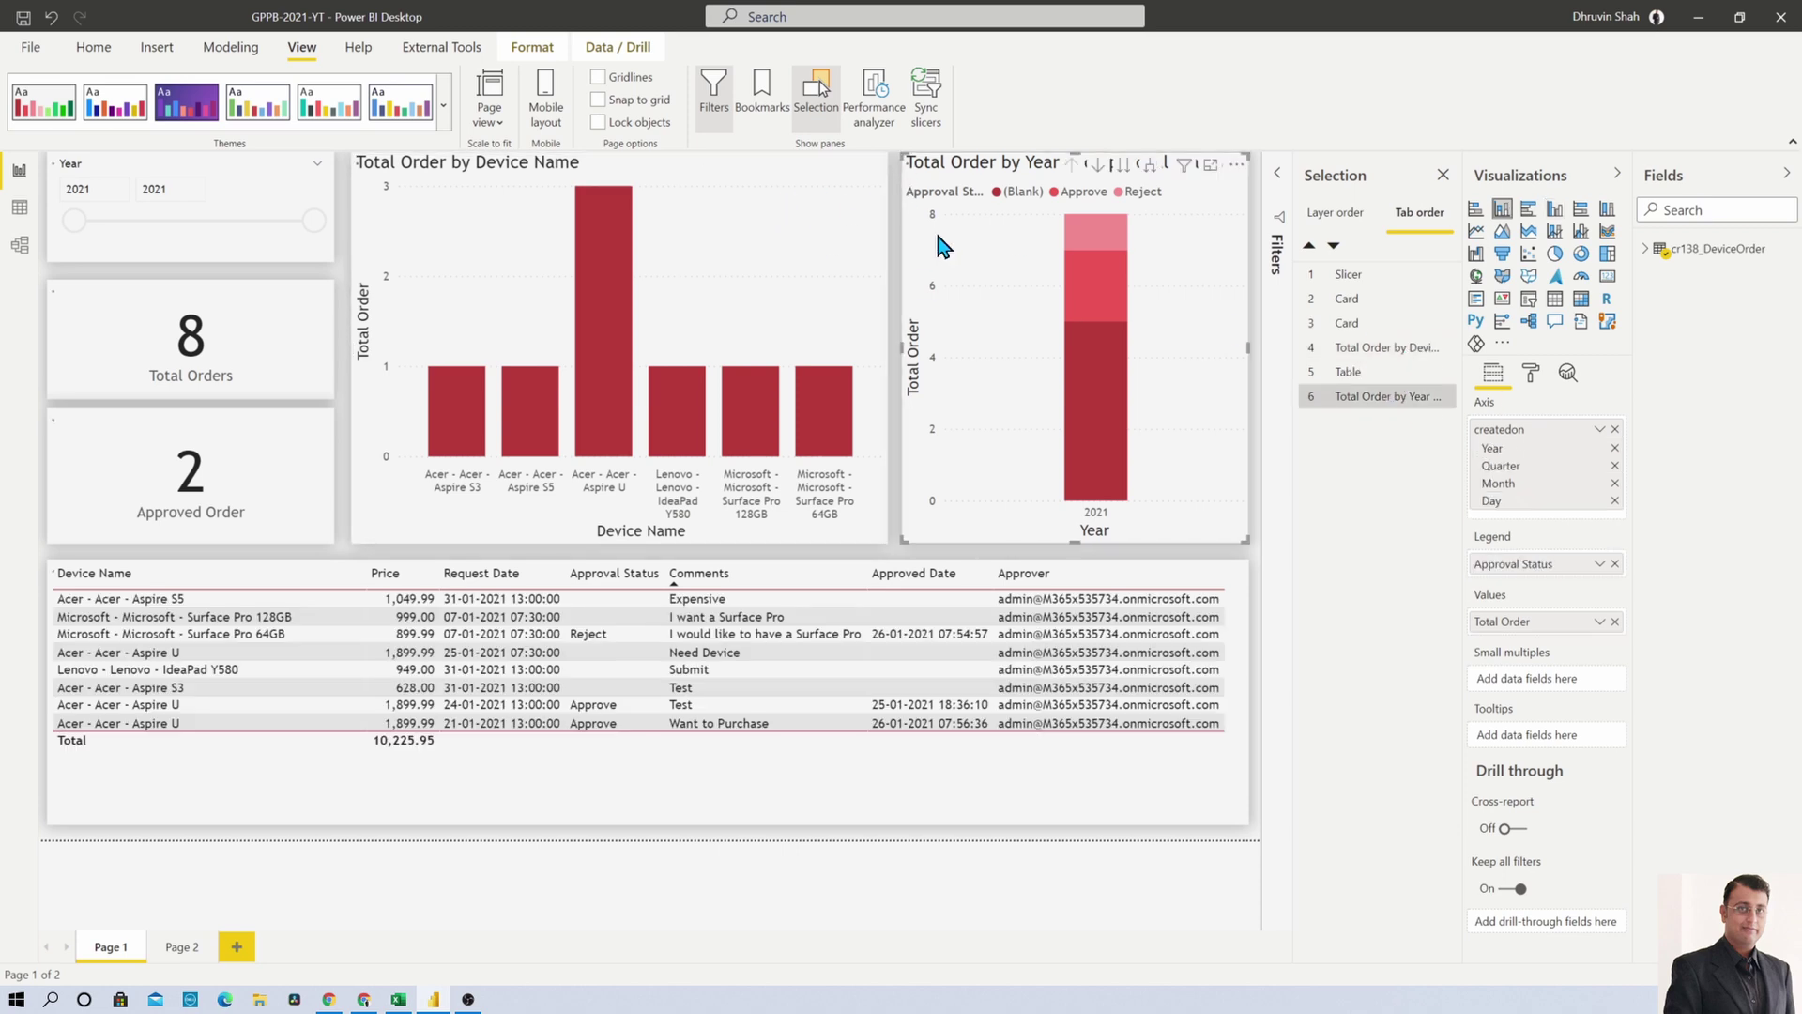
click(1387, 397)
drag(1387, 396, 1387, 371)
click(1378, 376)
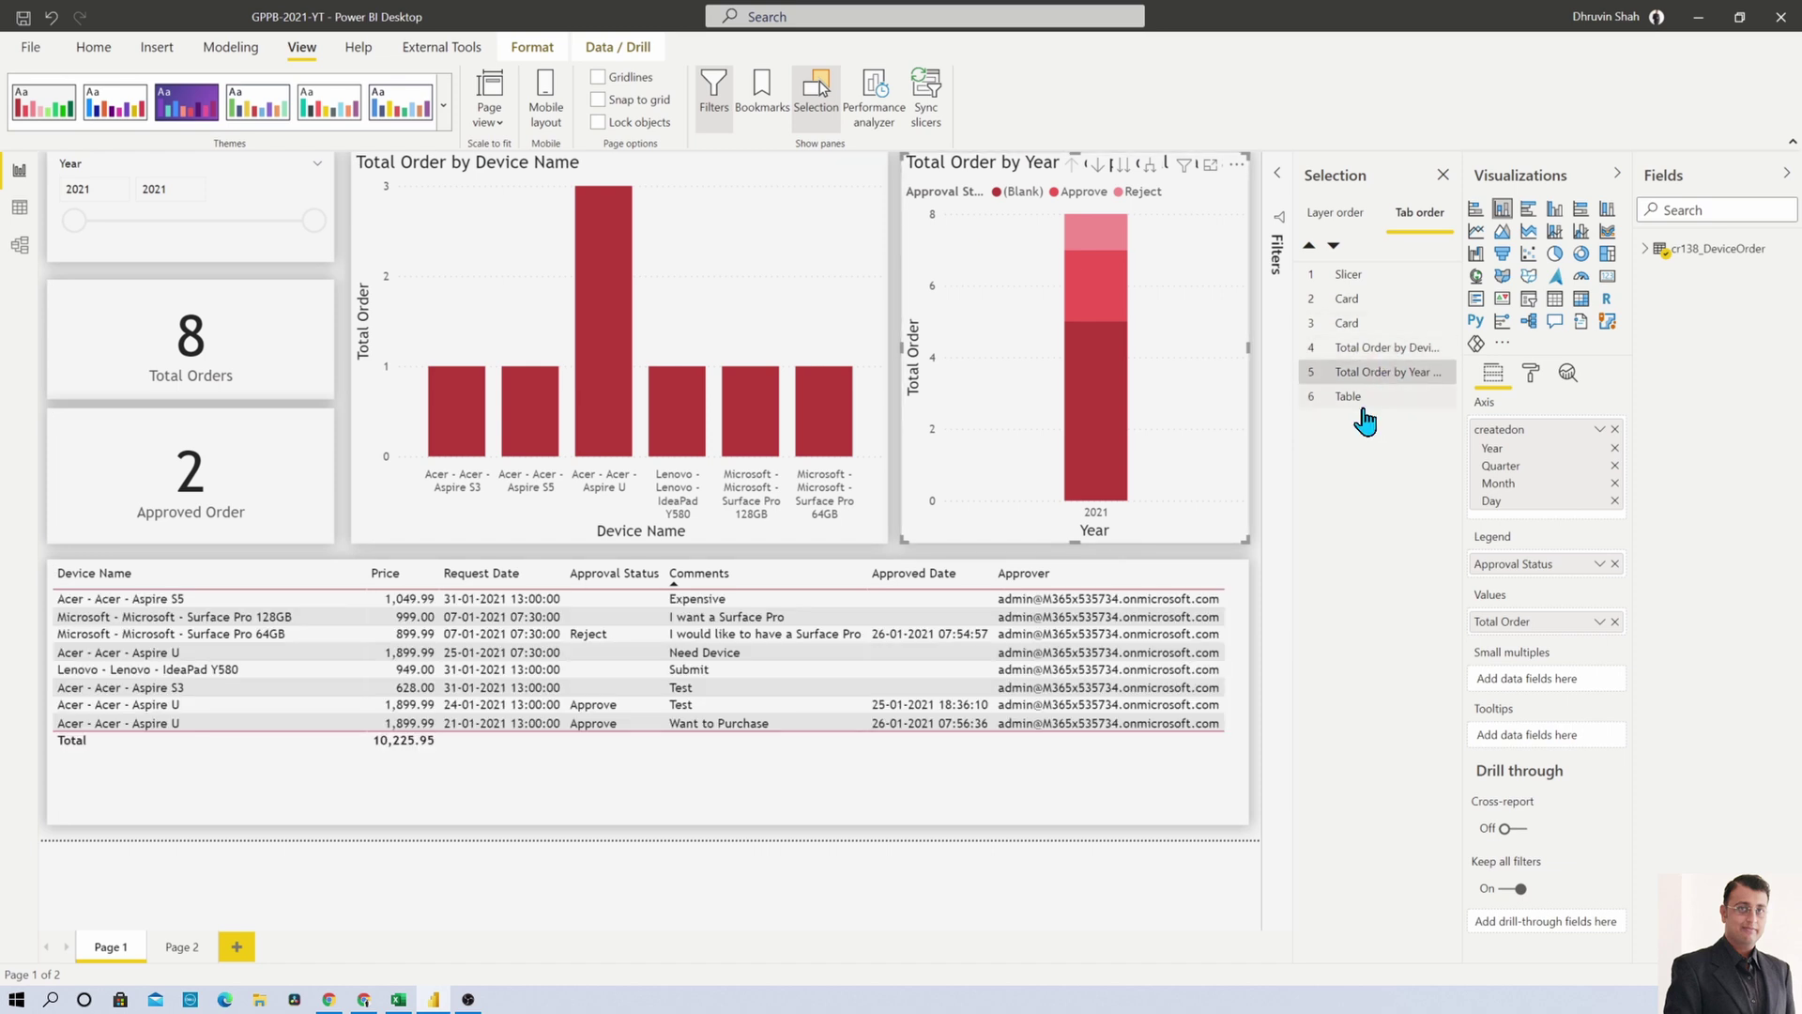
click(1363, 398)
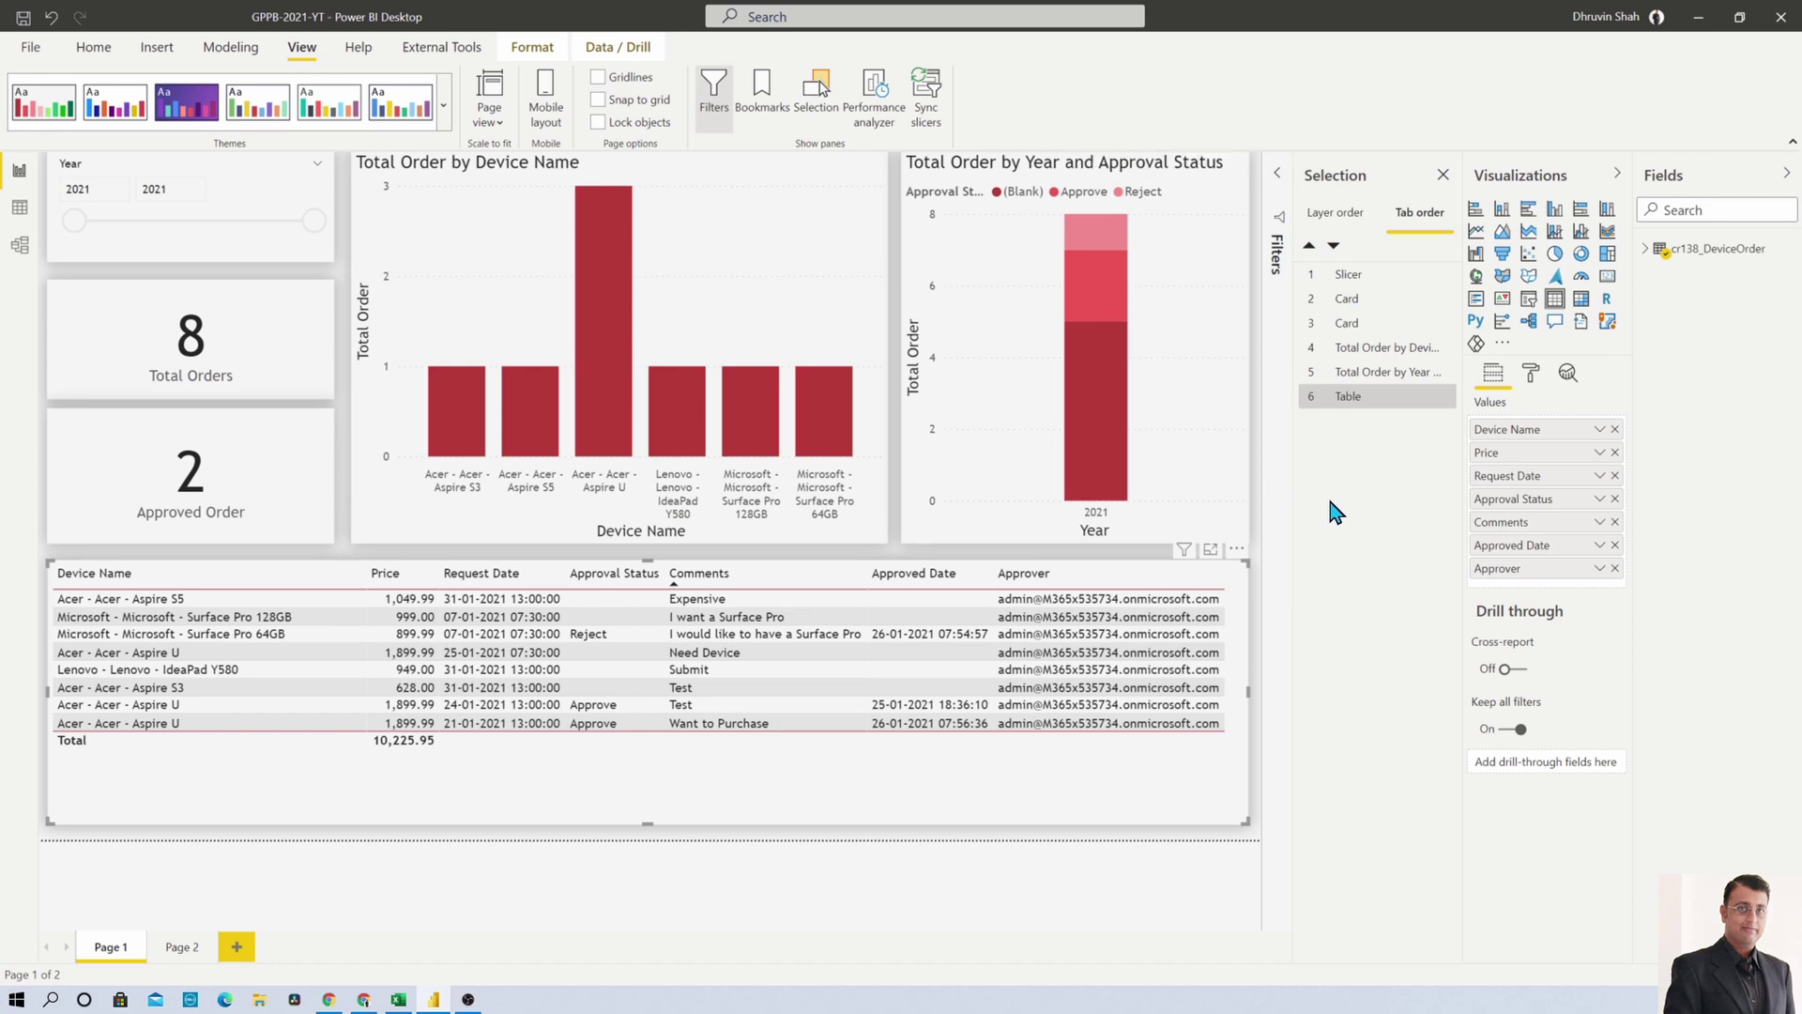
- Publish the GPPB-2021-YT report to the Demo workspace and switch to the browser
click(82, 52)
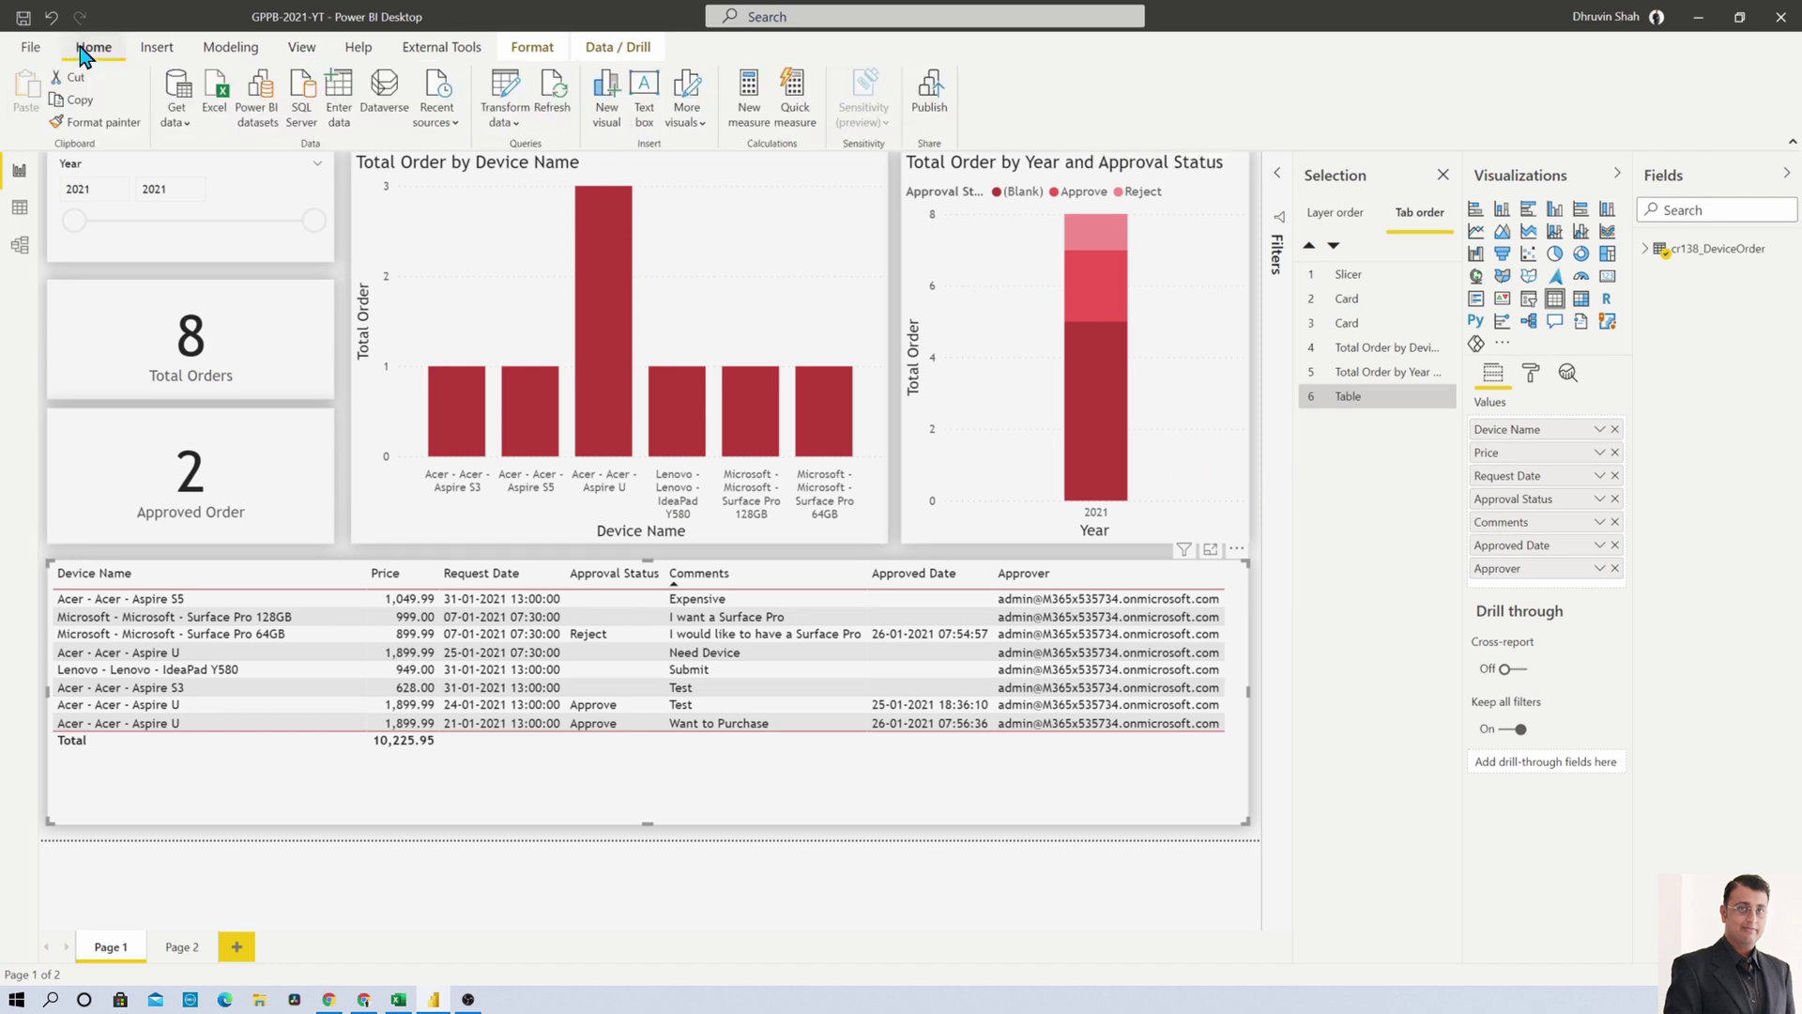
click(943, 103)
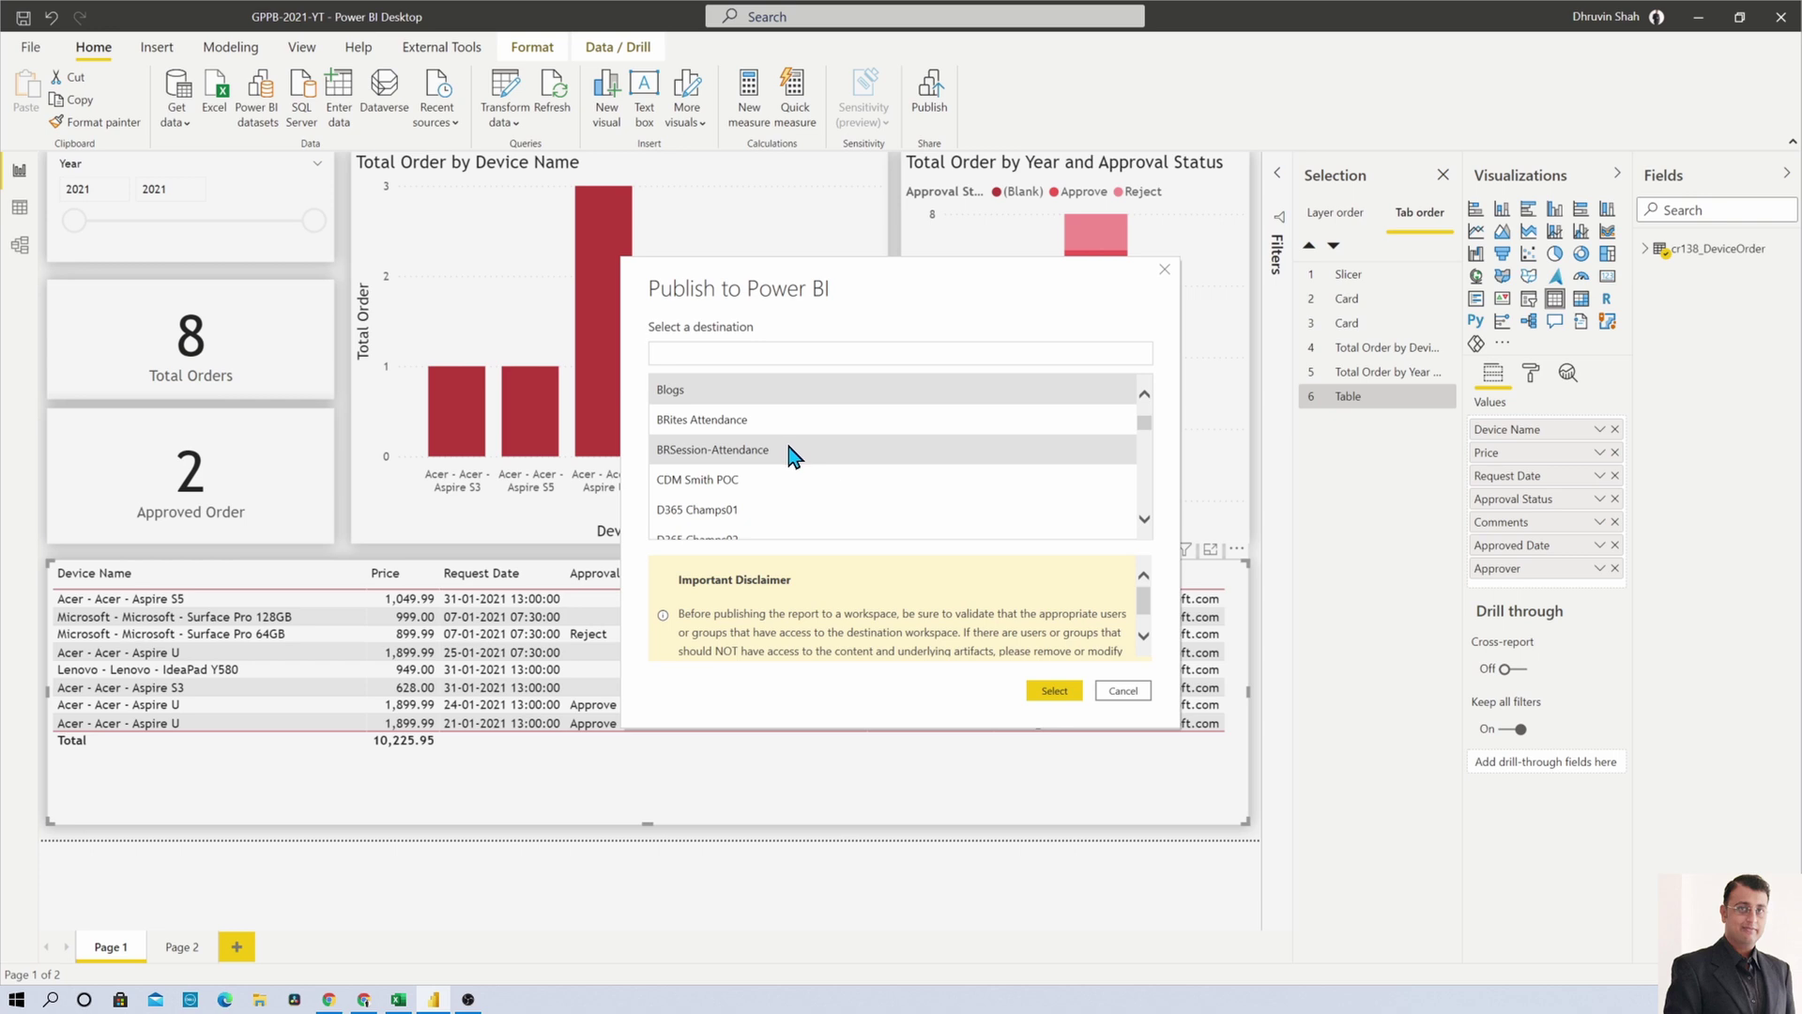
scroll(792, 457, down, 1)
scroll(794, 470, down, 3)
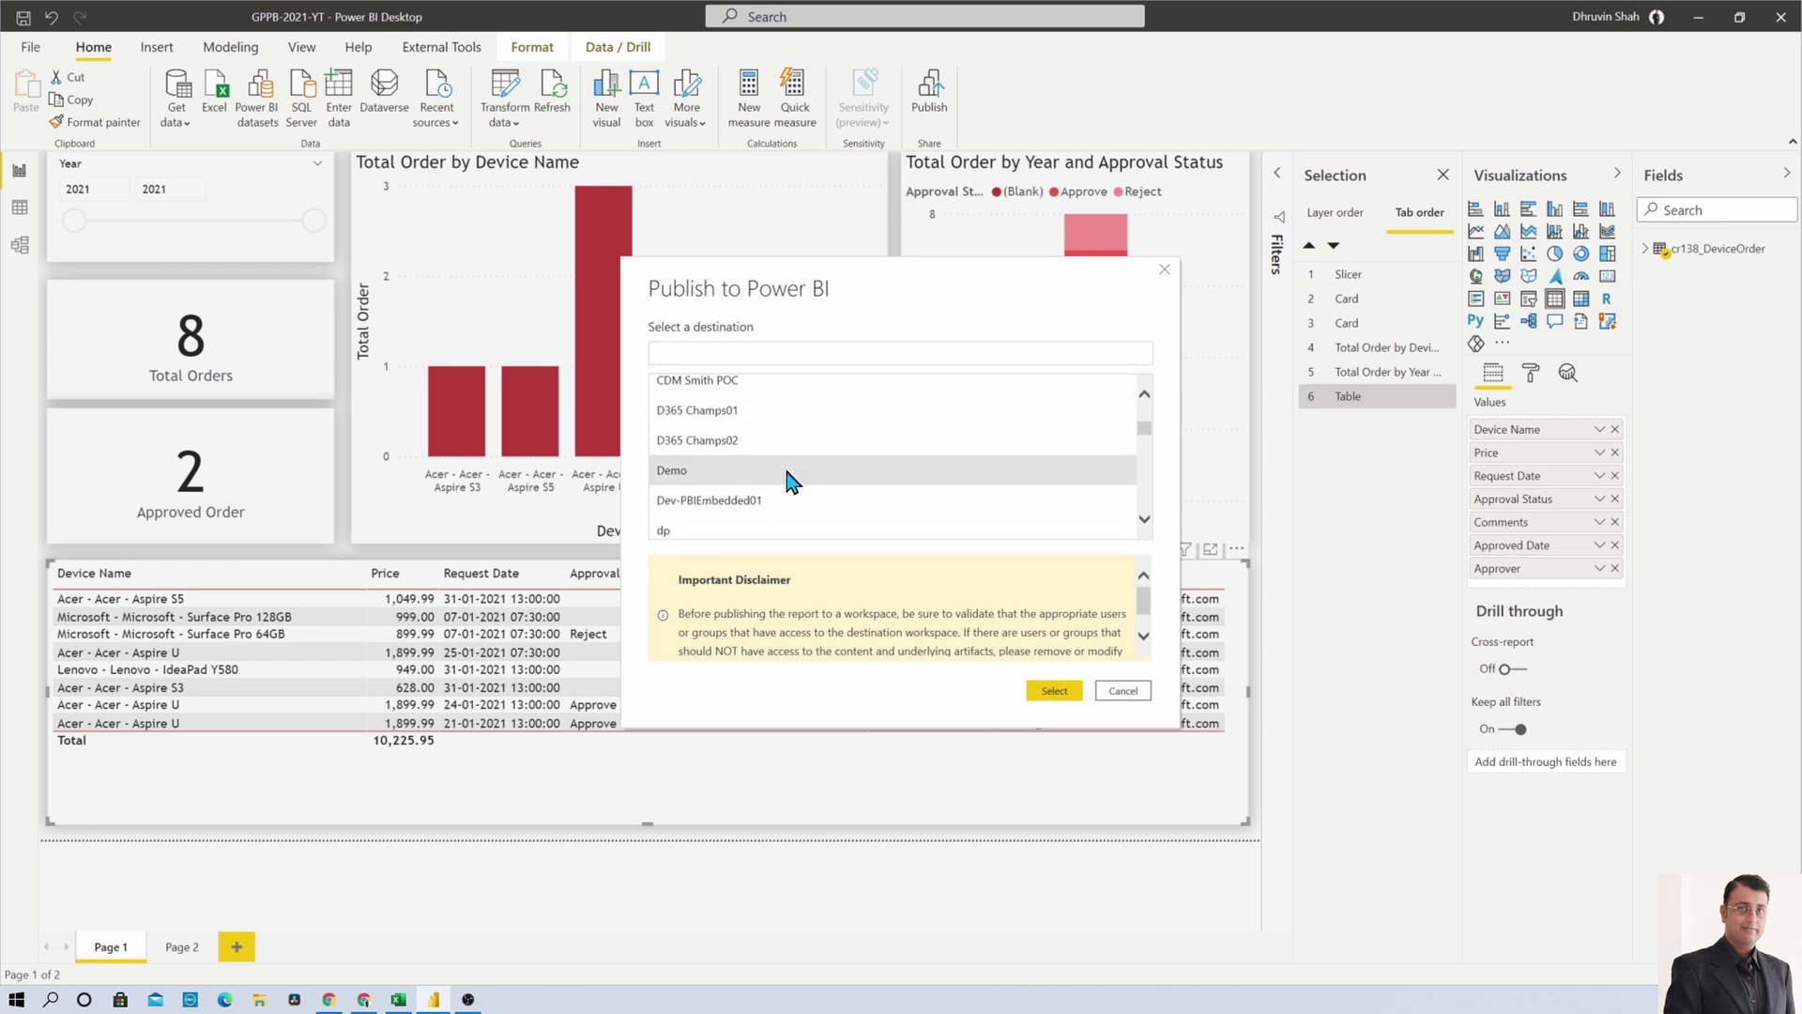
click(1054, 690)
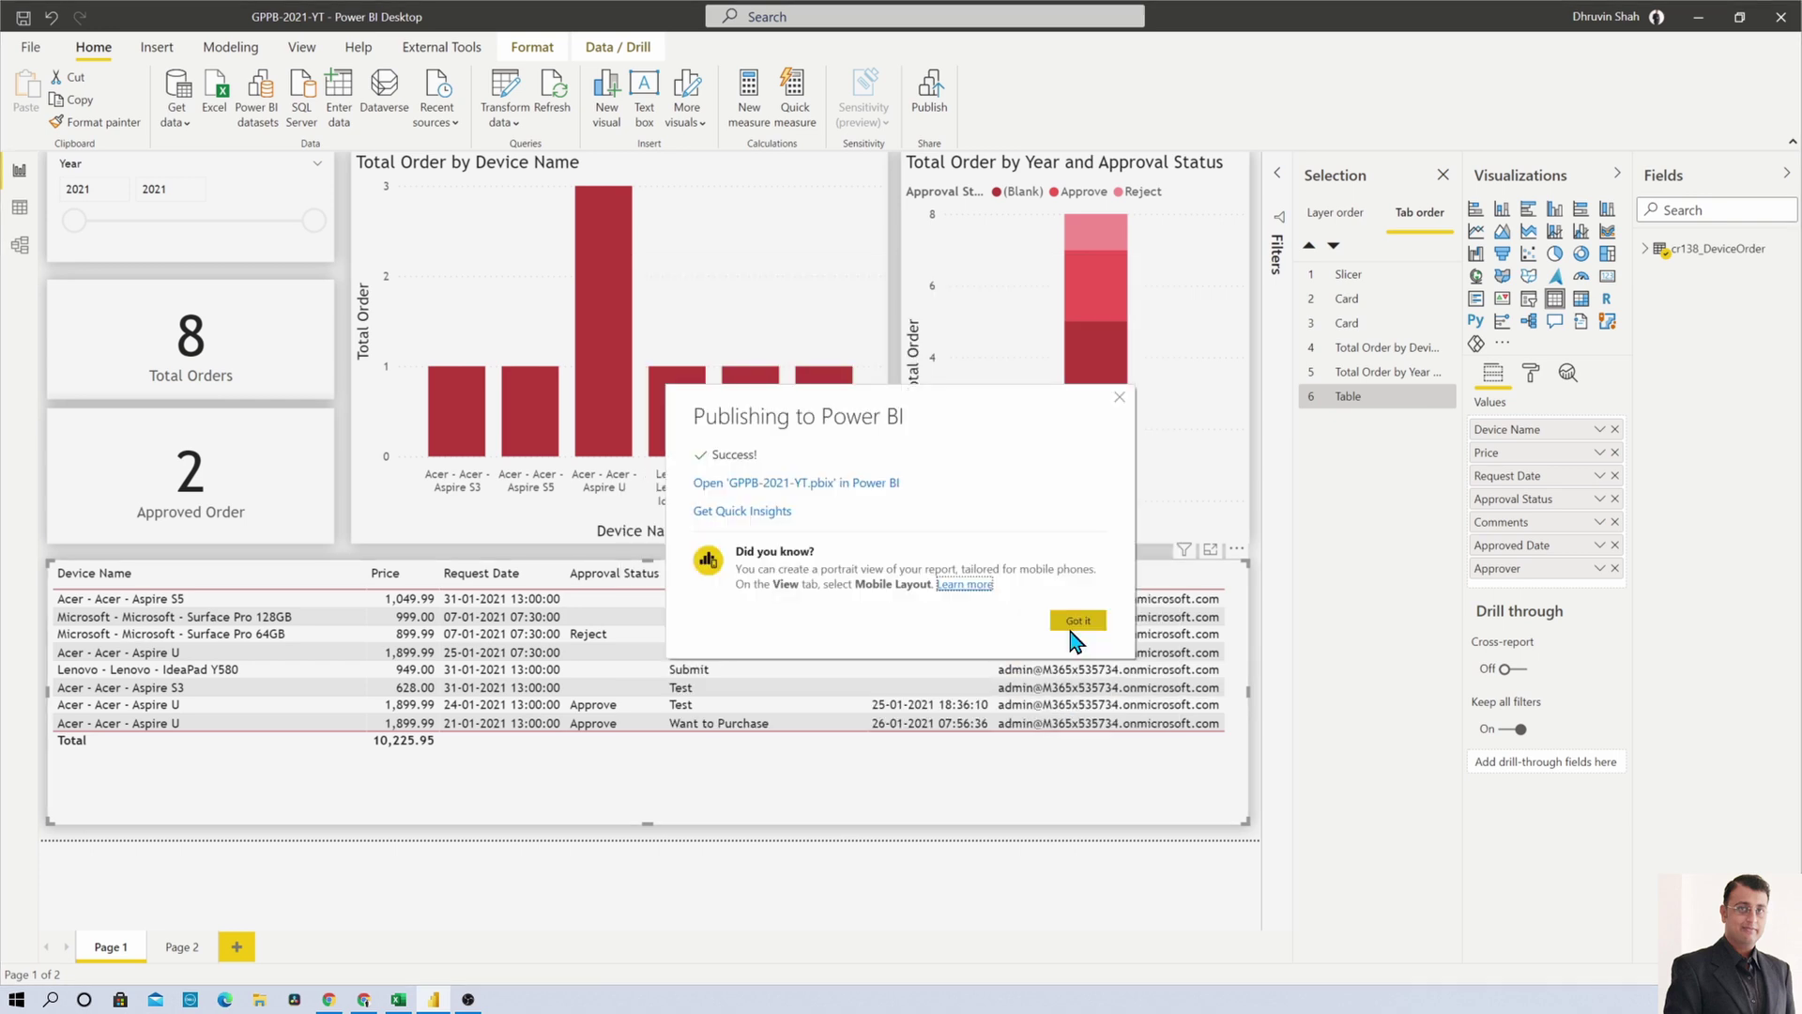
click(1072, 627)
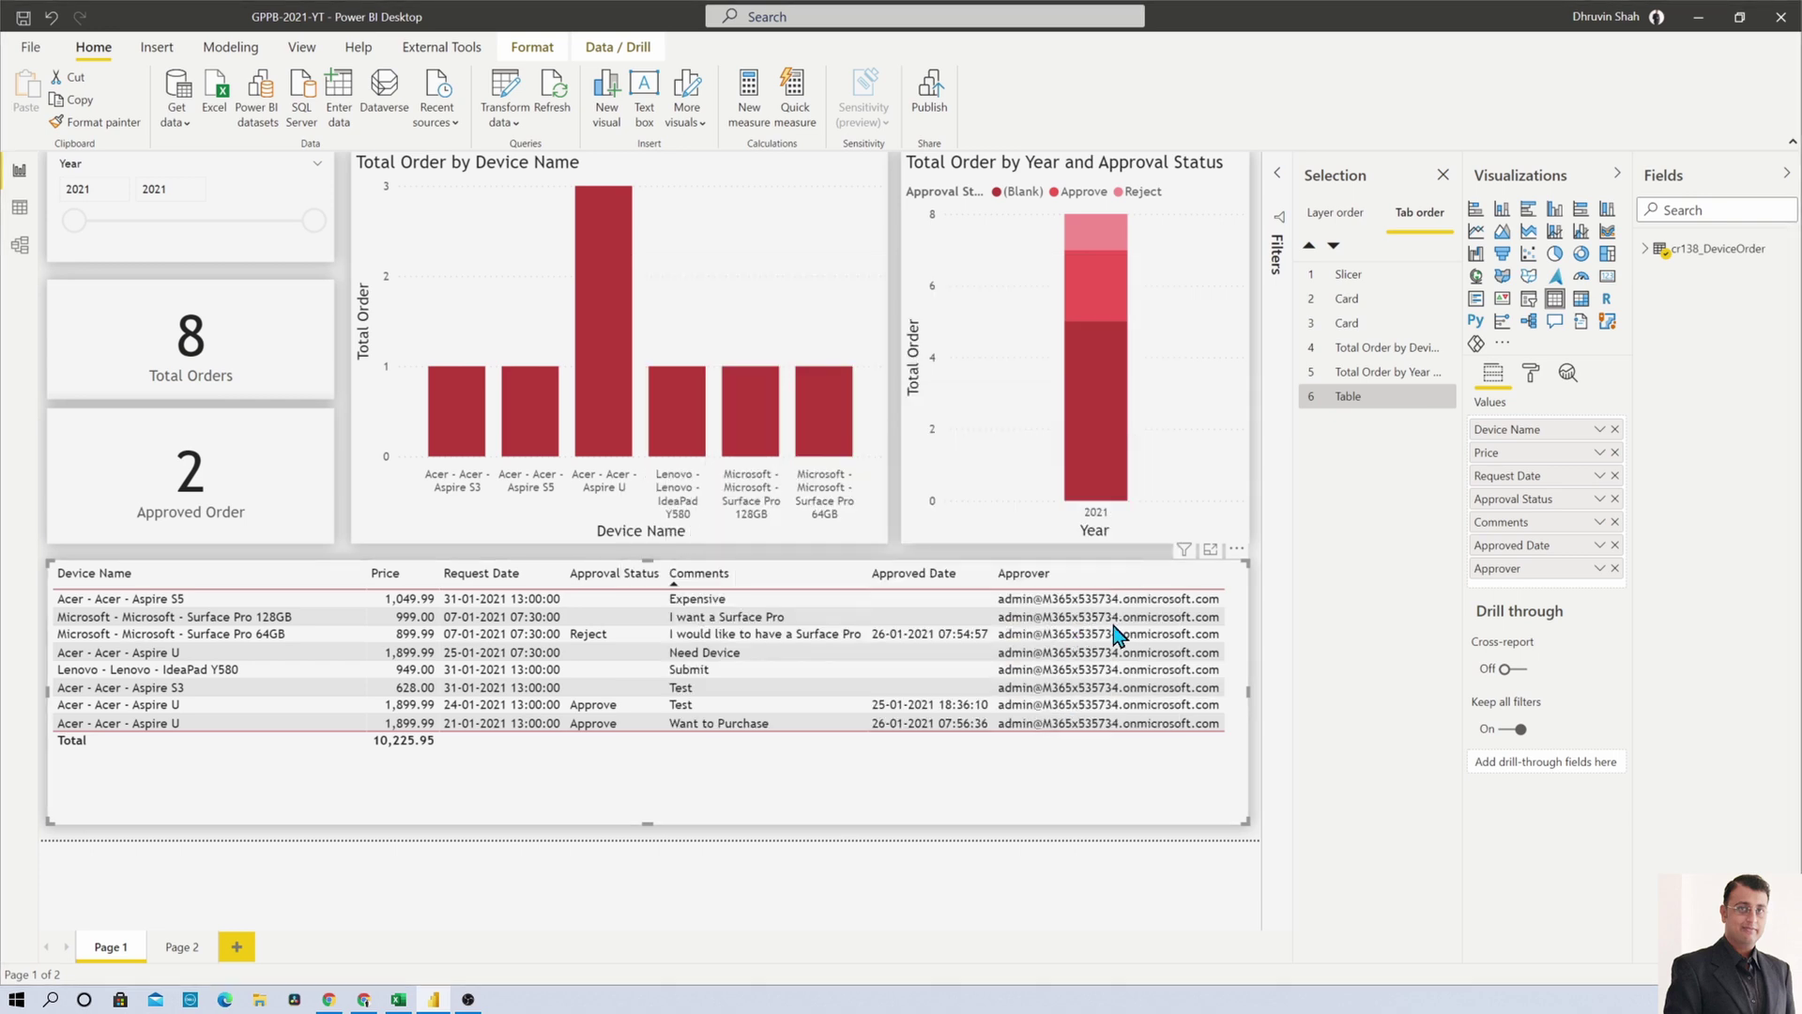
click(363, 1002)
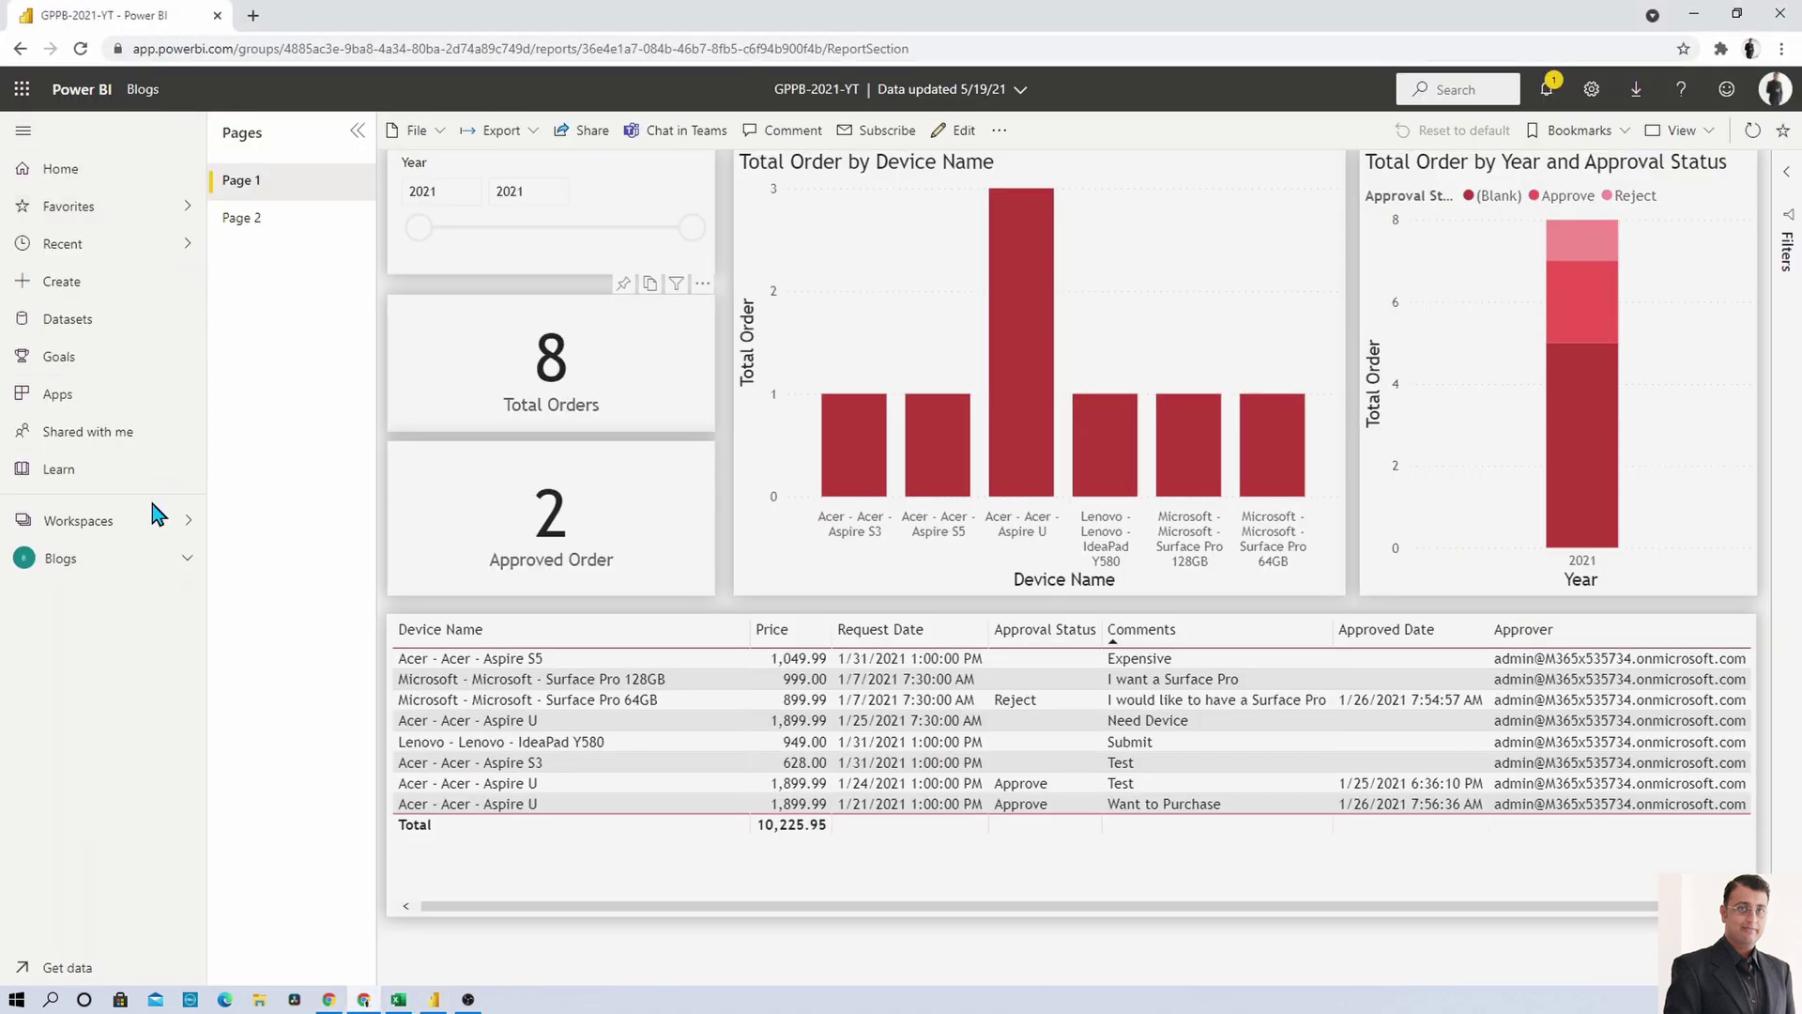
- Open GPPB-2021-YT from the Demo workspace and display it full screen
click(175, 529)
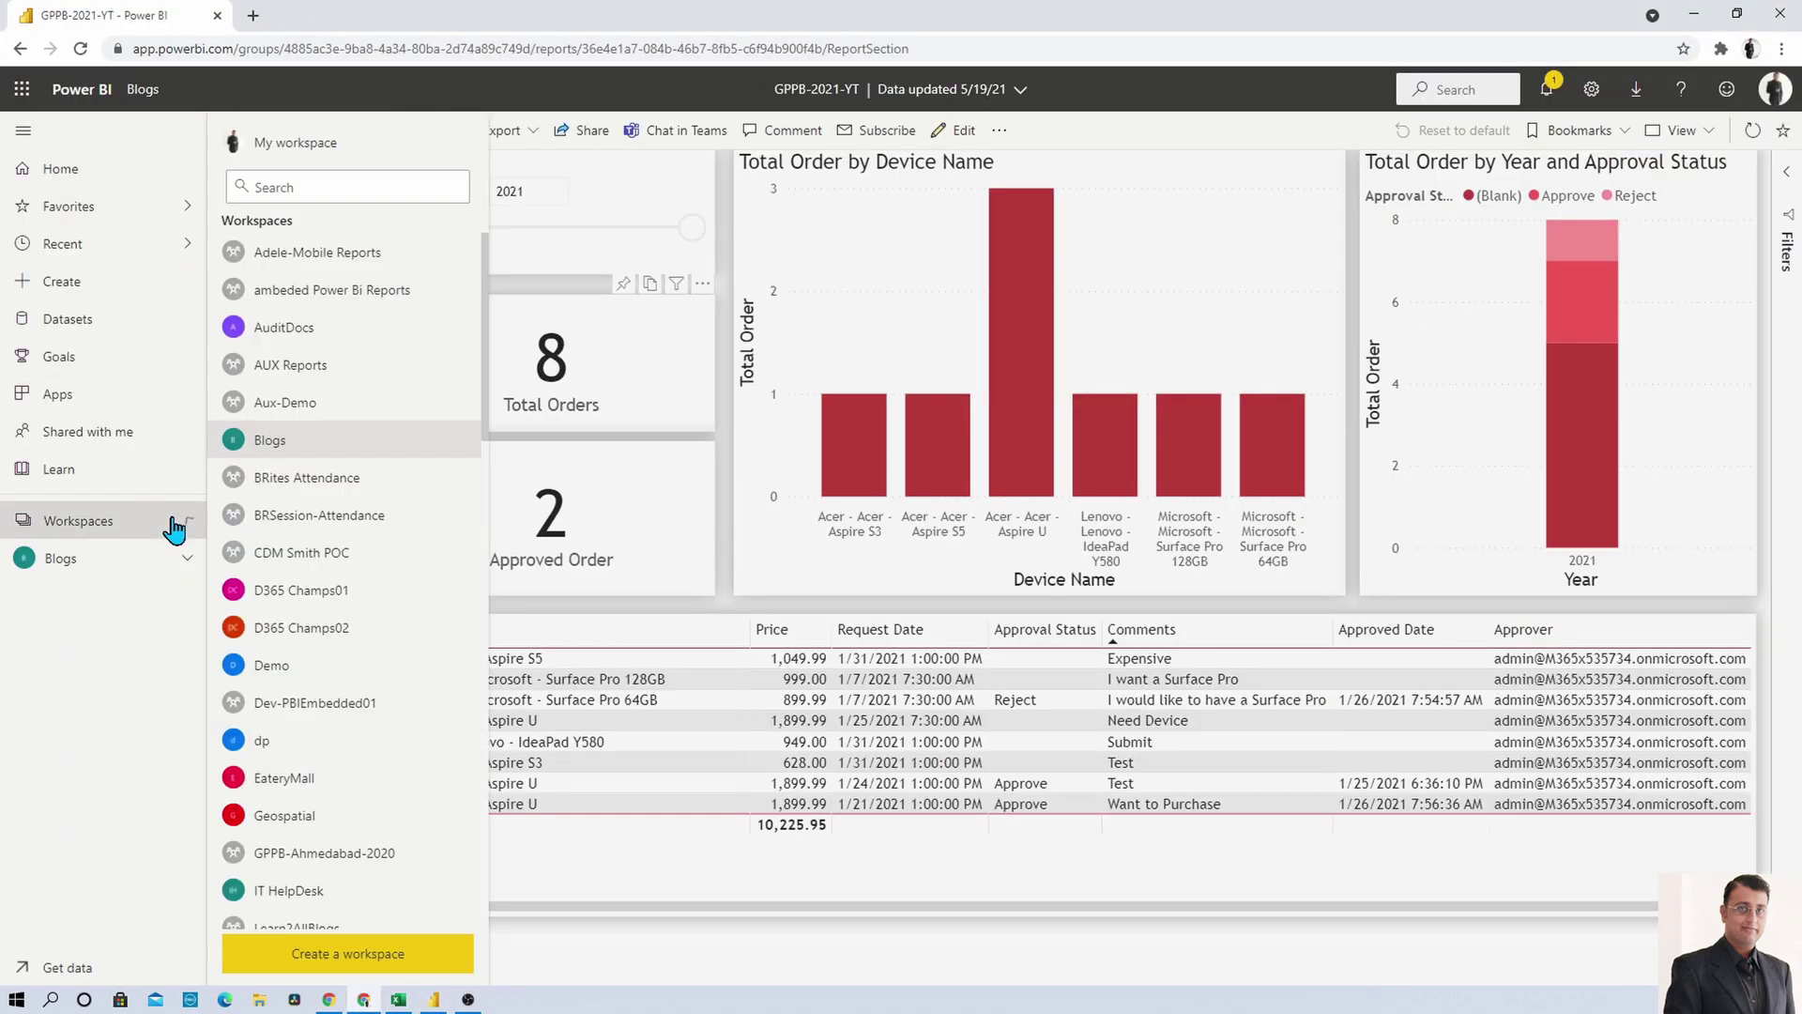
click(328, 684)
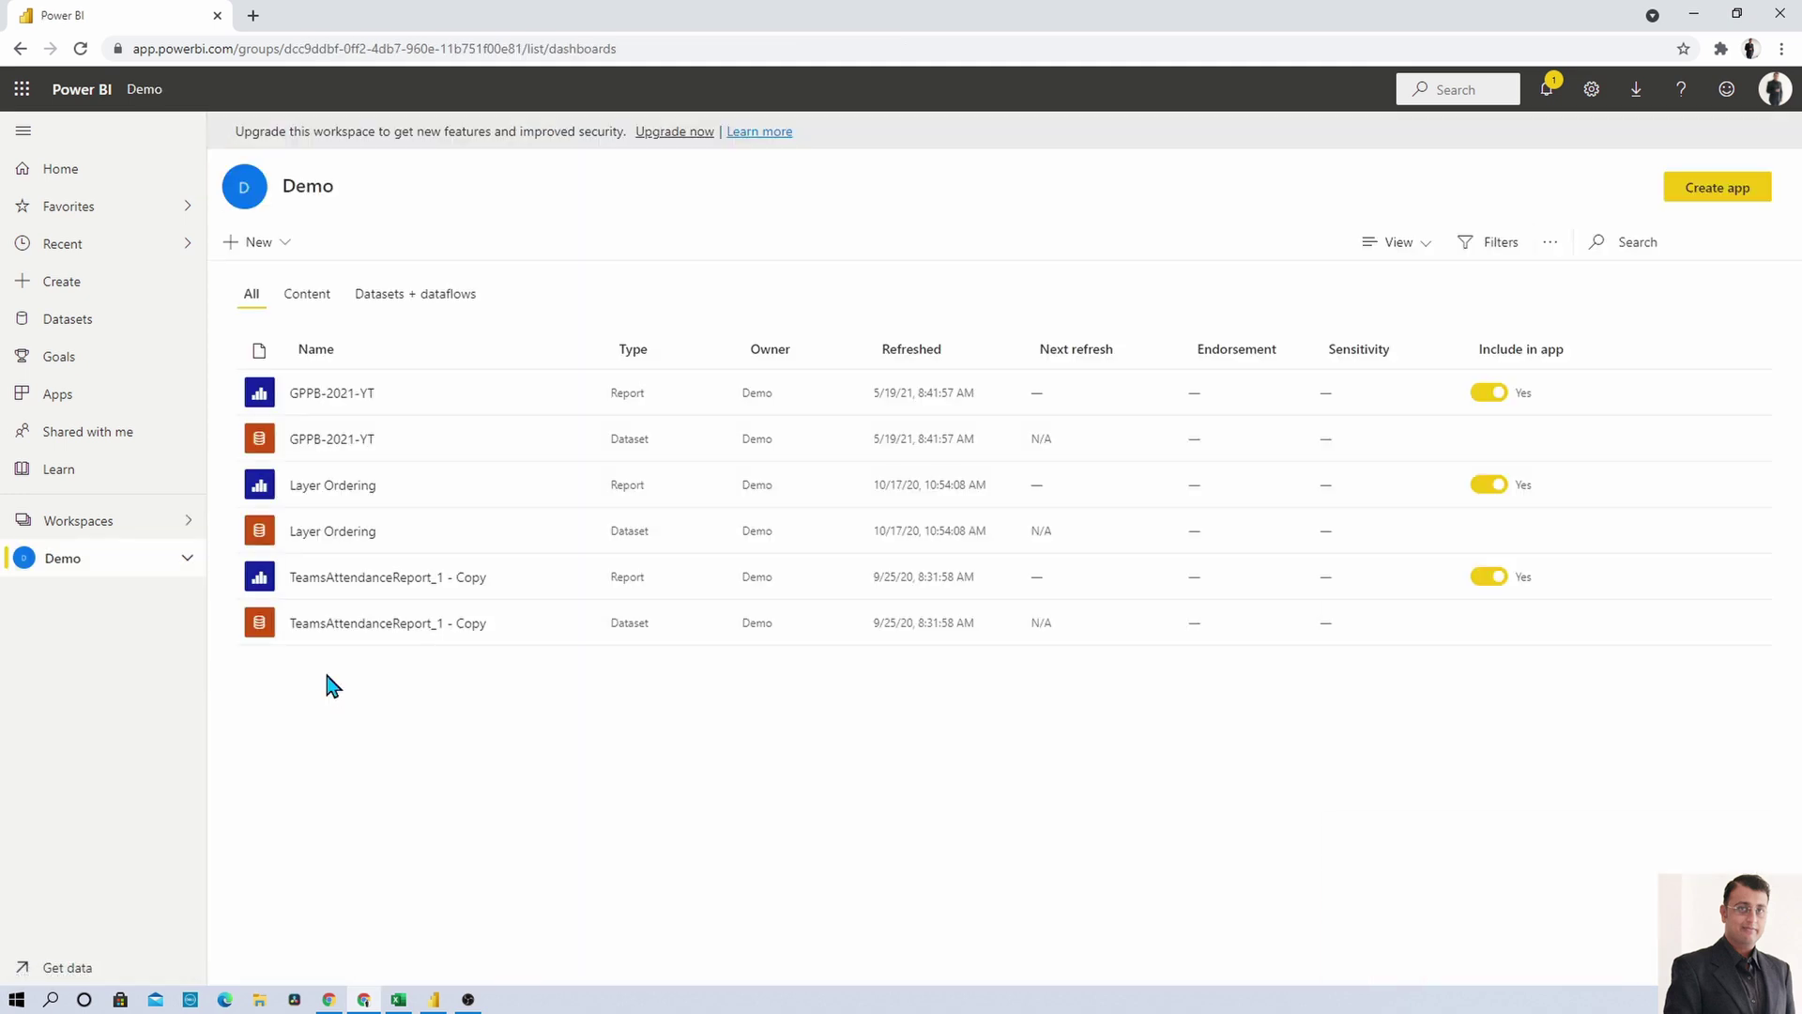
click(315, 406)
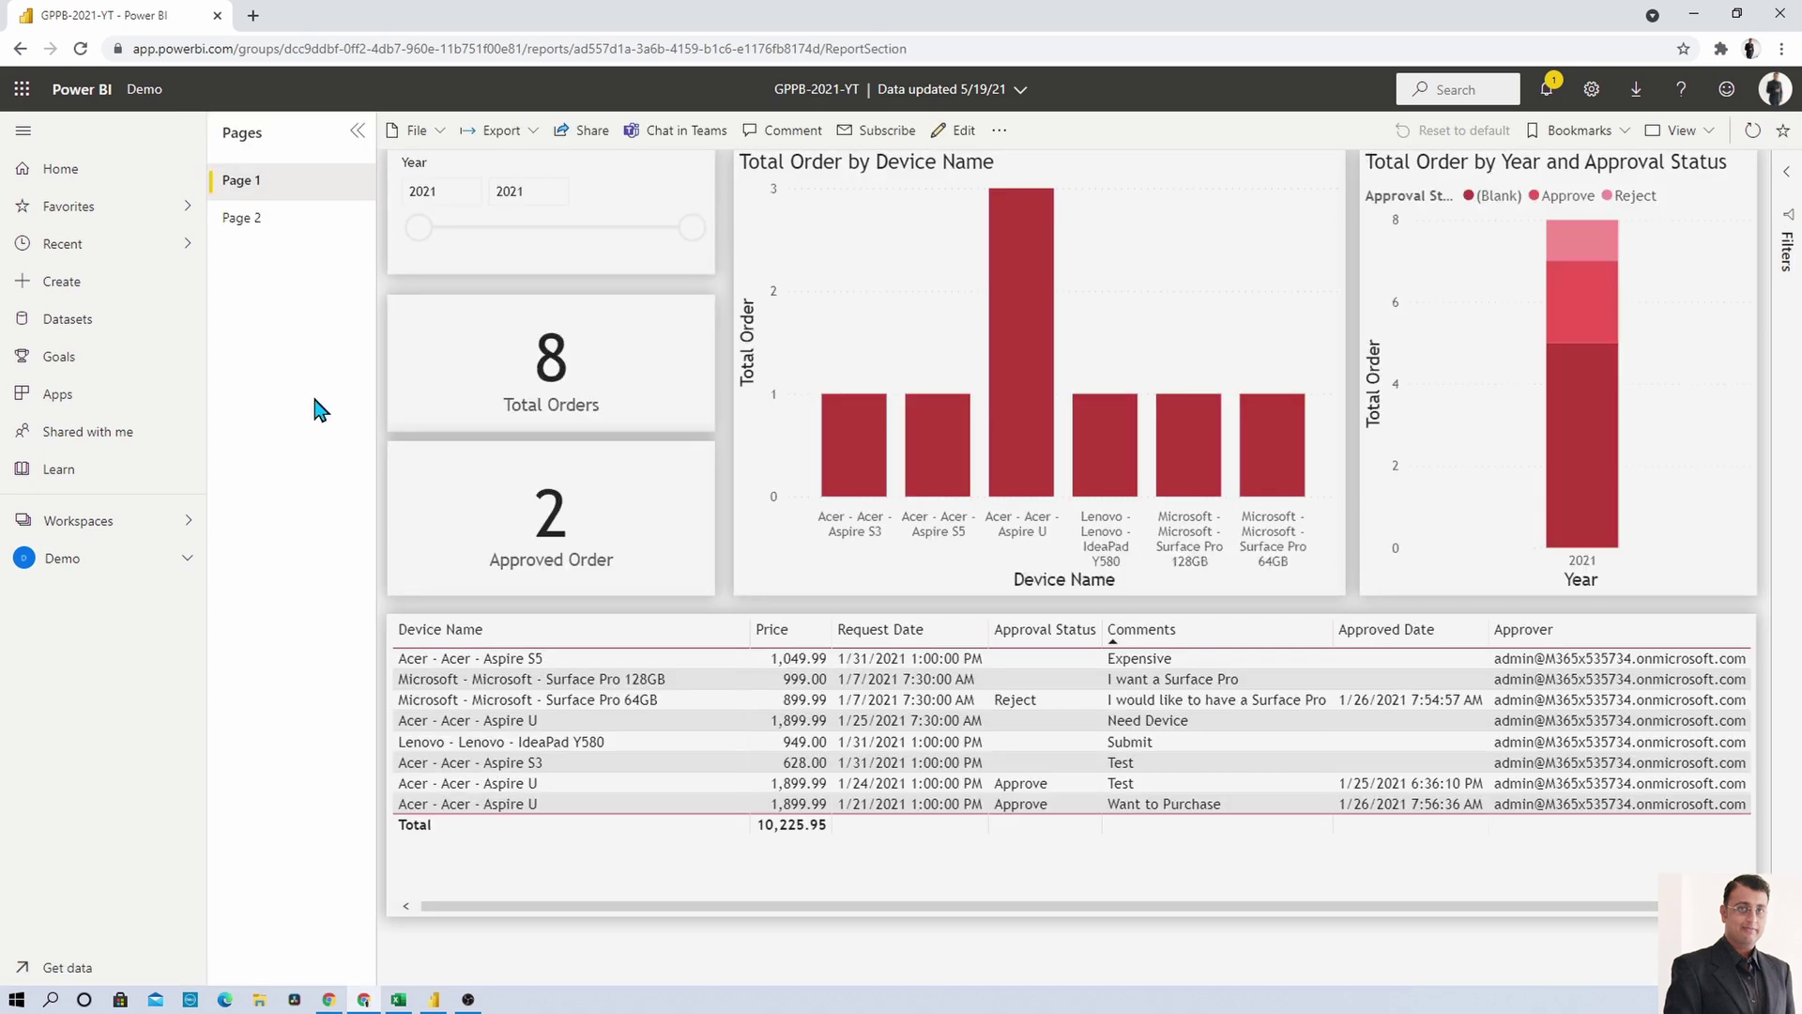
click(1701, 132)
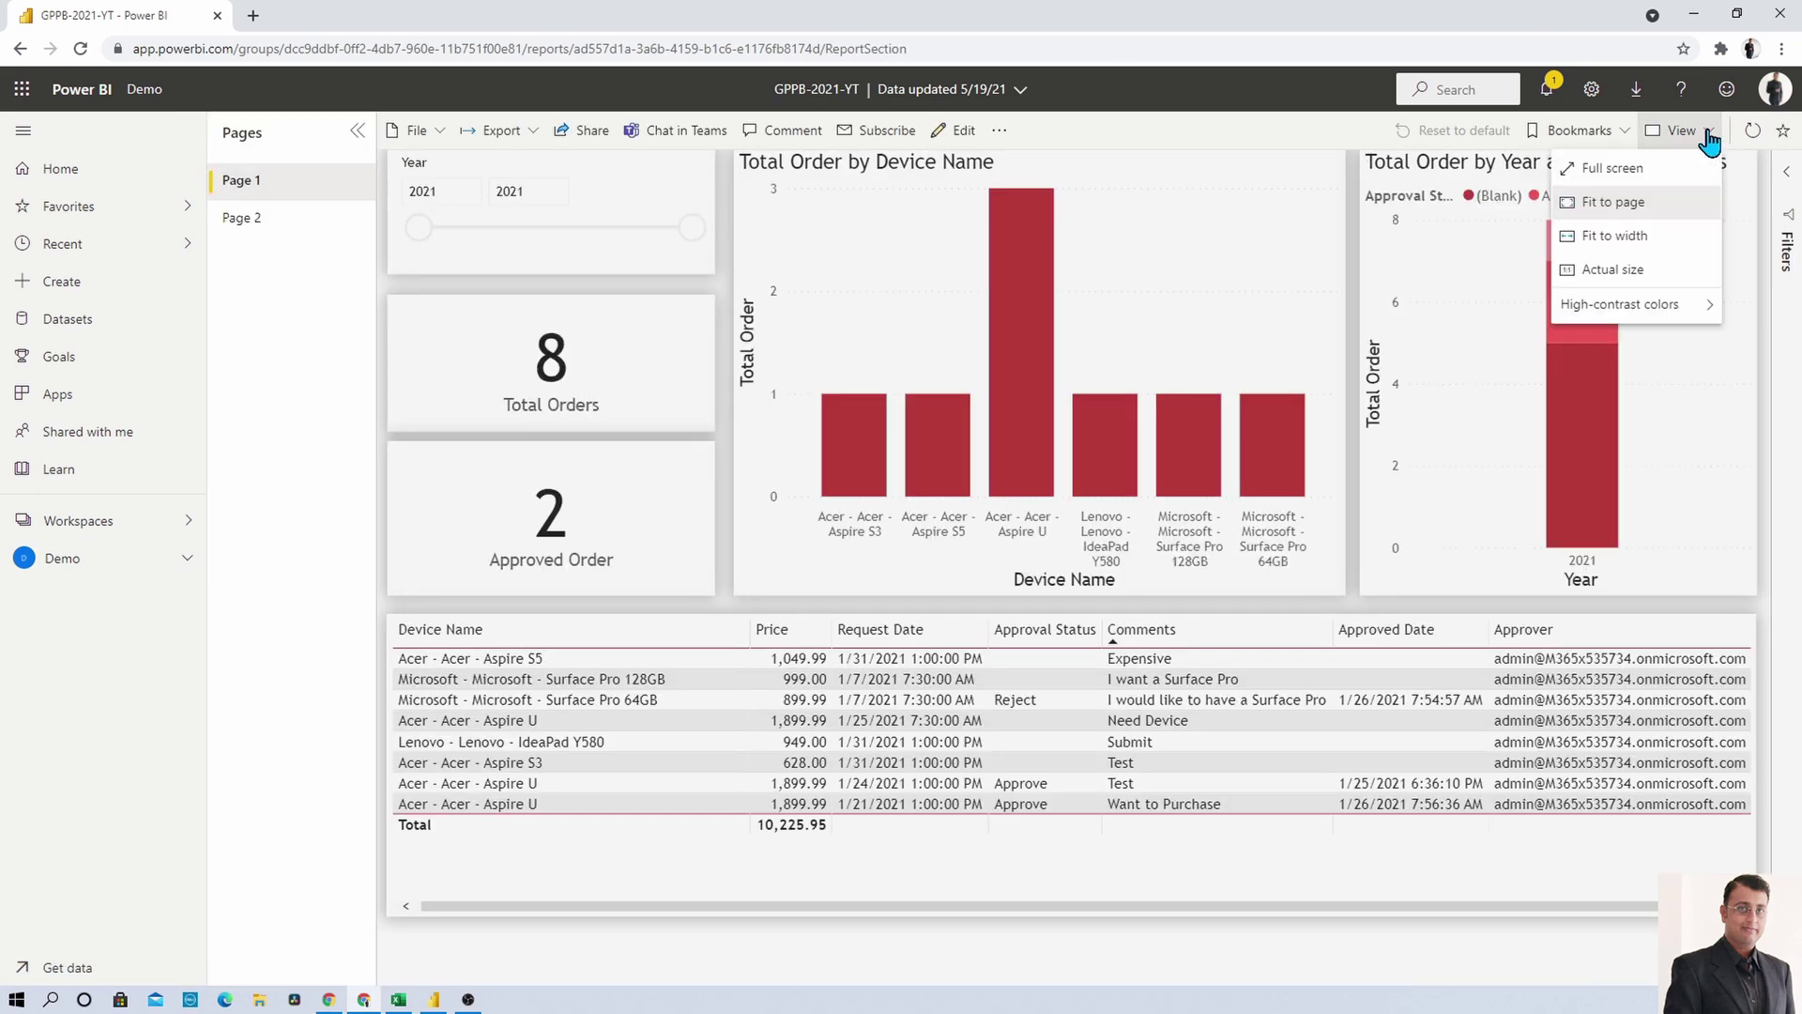
click(1653, 177)
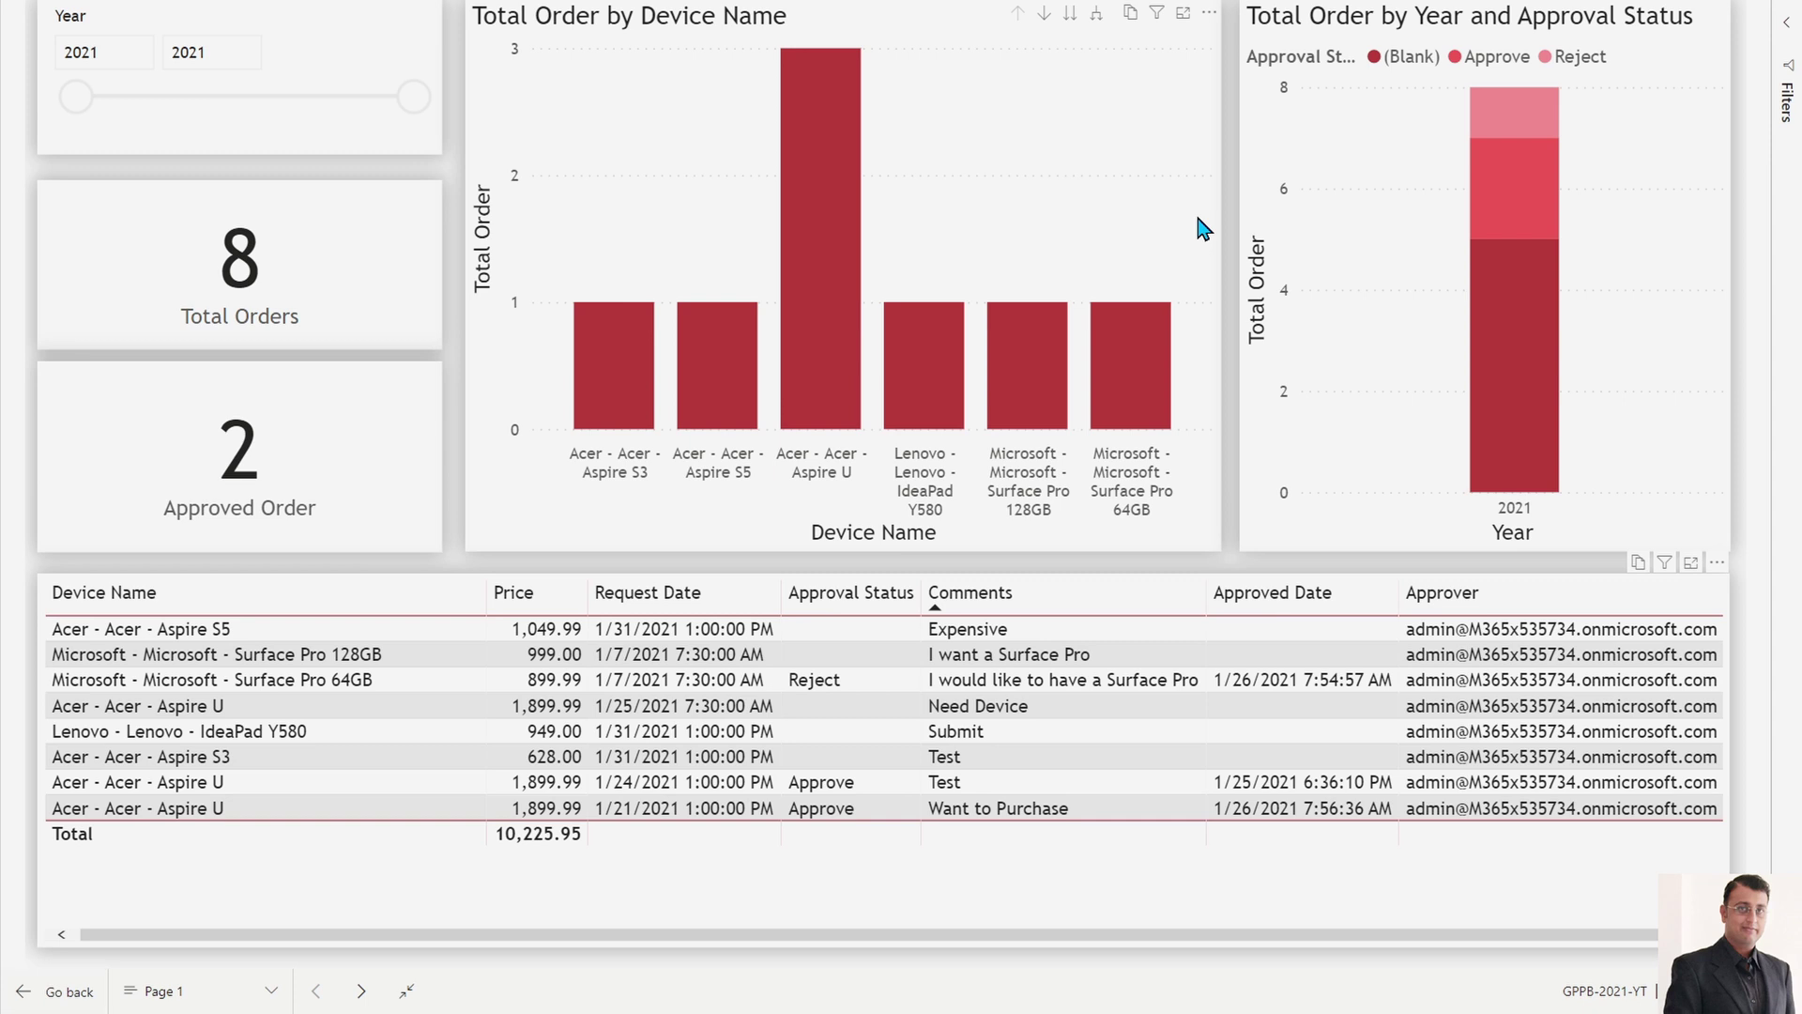
- Tab through slicer, cards, charts and table to verify the new order, then exit full screen
key(Tab)
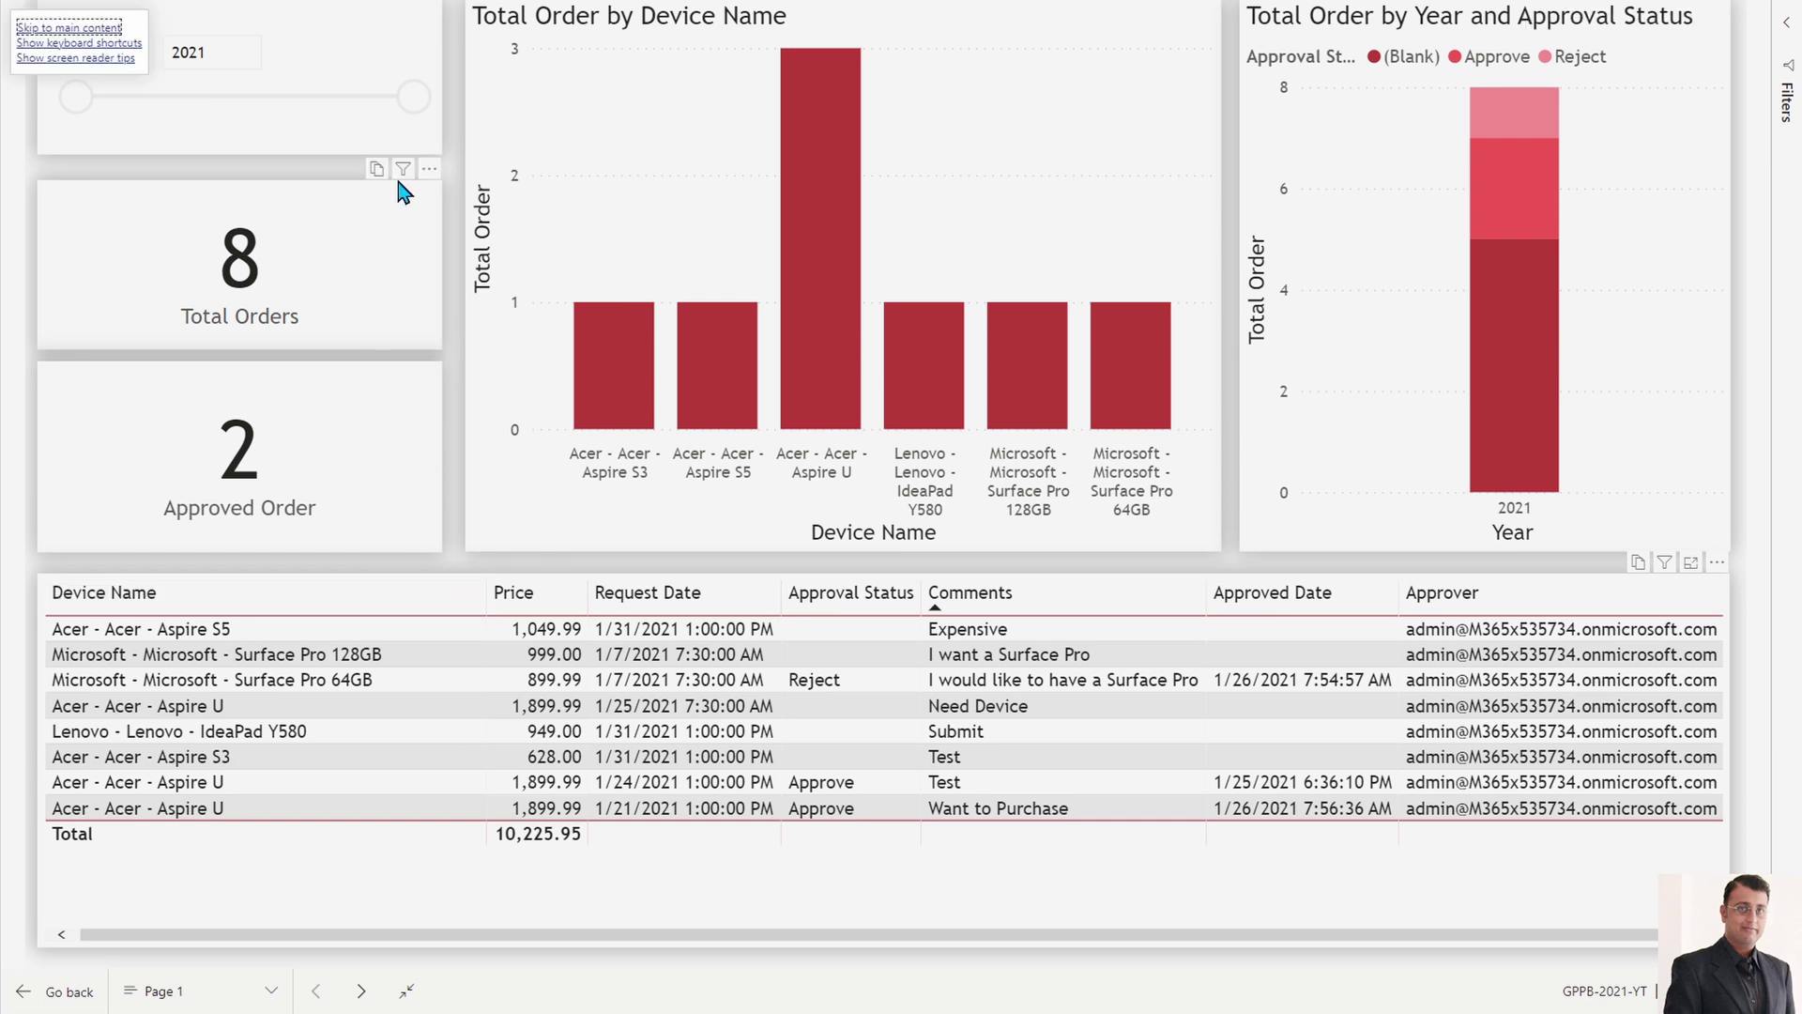
key(Tab)
key(Tab)
key(Tab)
key(Tab)
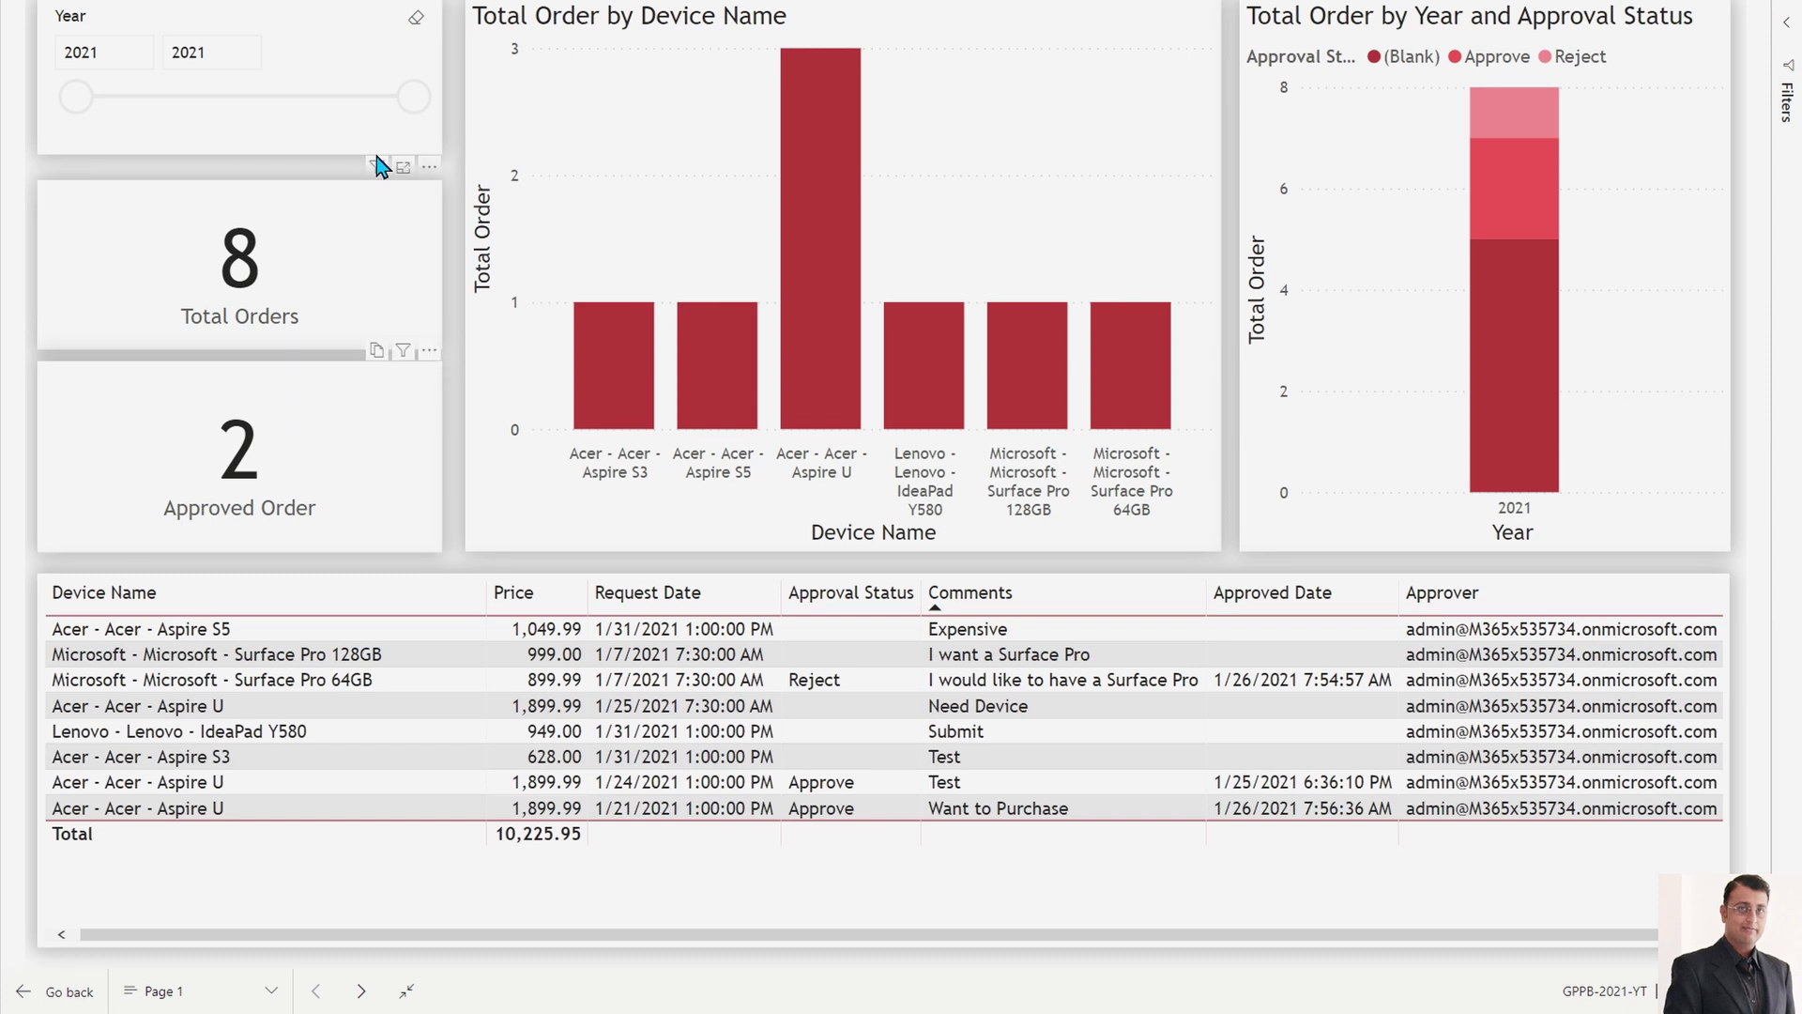
key(Tab)
key(Tab)
key(Tab)
key(Tab)
key(Tab)
key(Tab)
key(Tab)
key(Tab)
key(Tab)
key(Tab)
key(Tab)
key(Tab)
key(Tab)
key(Tab)
key(Tab)
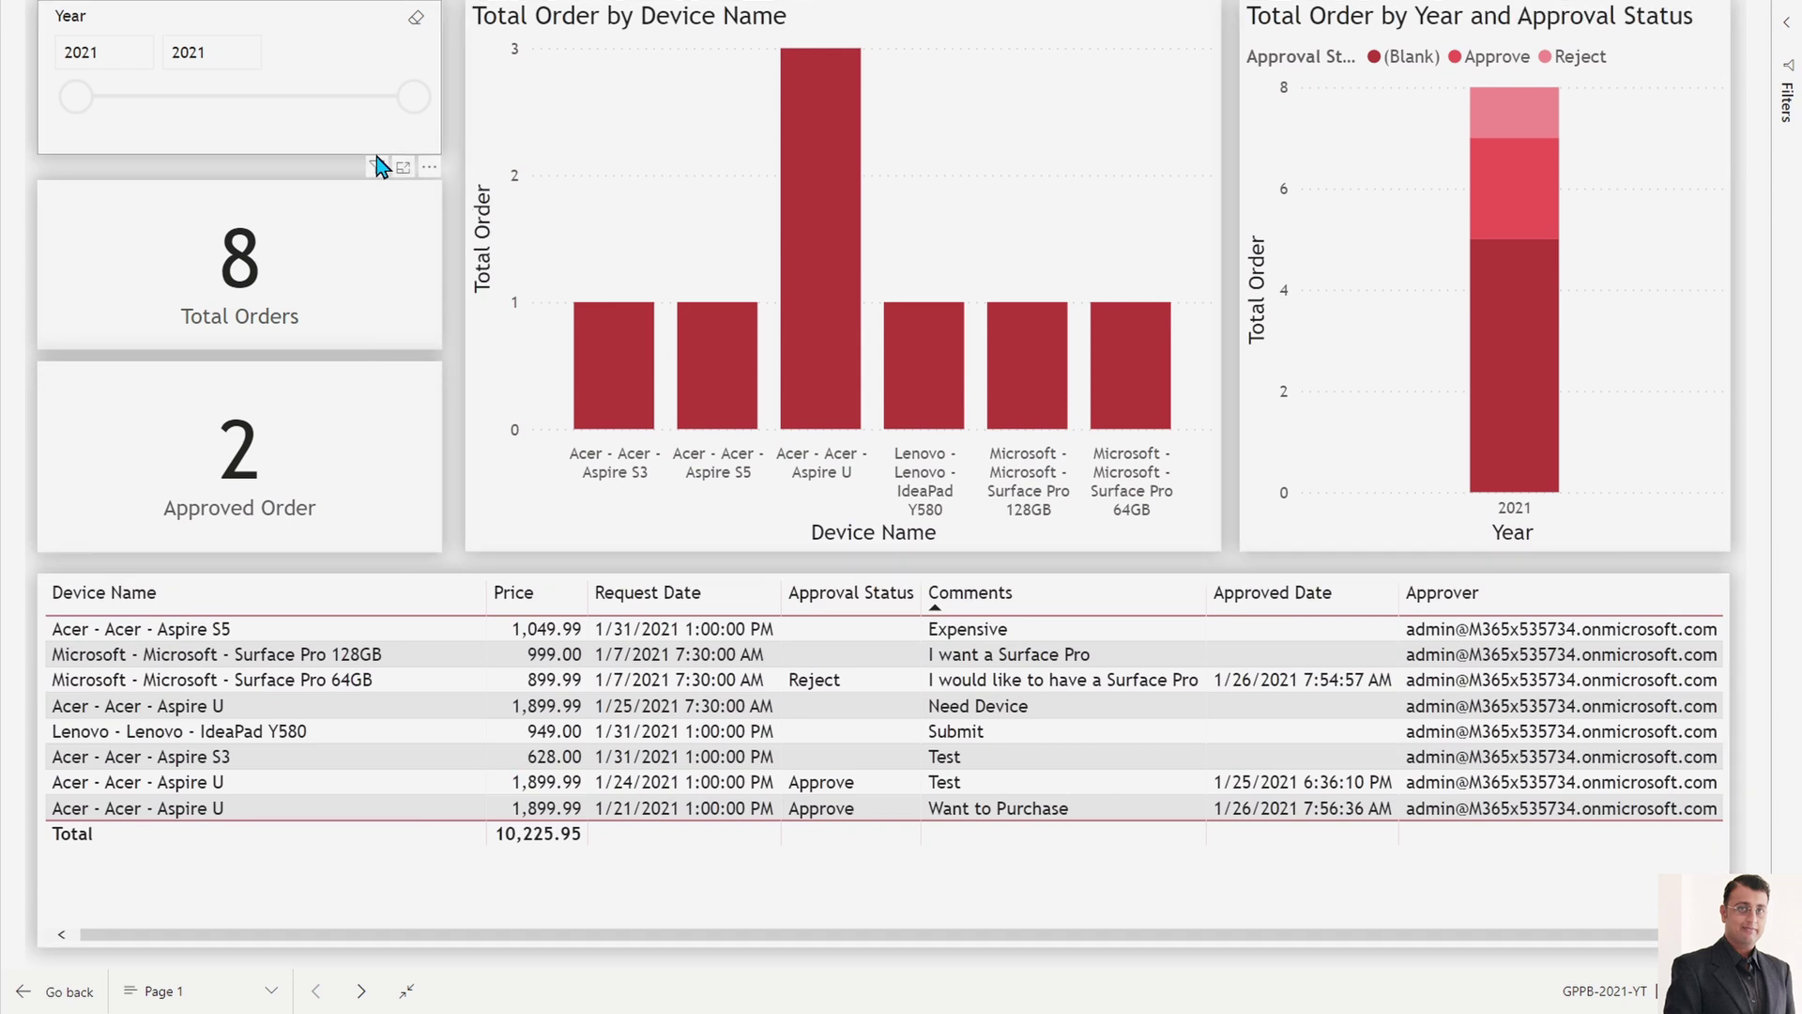
key(Tab)
key(Tab)
key(Tab)
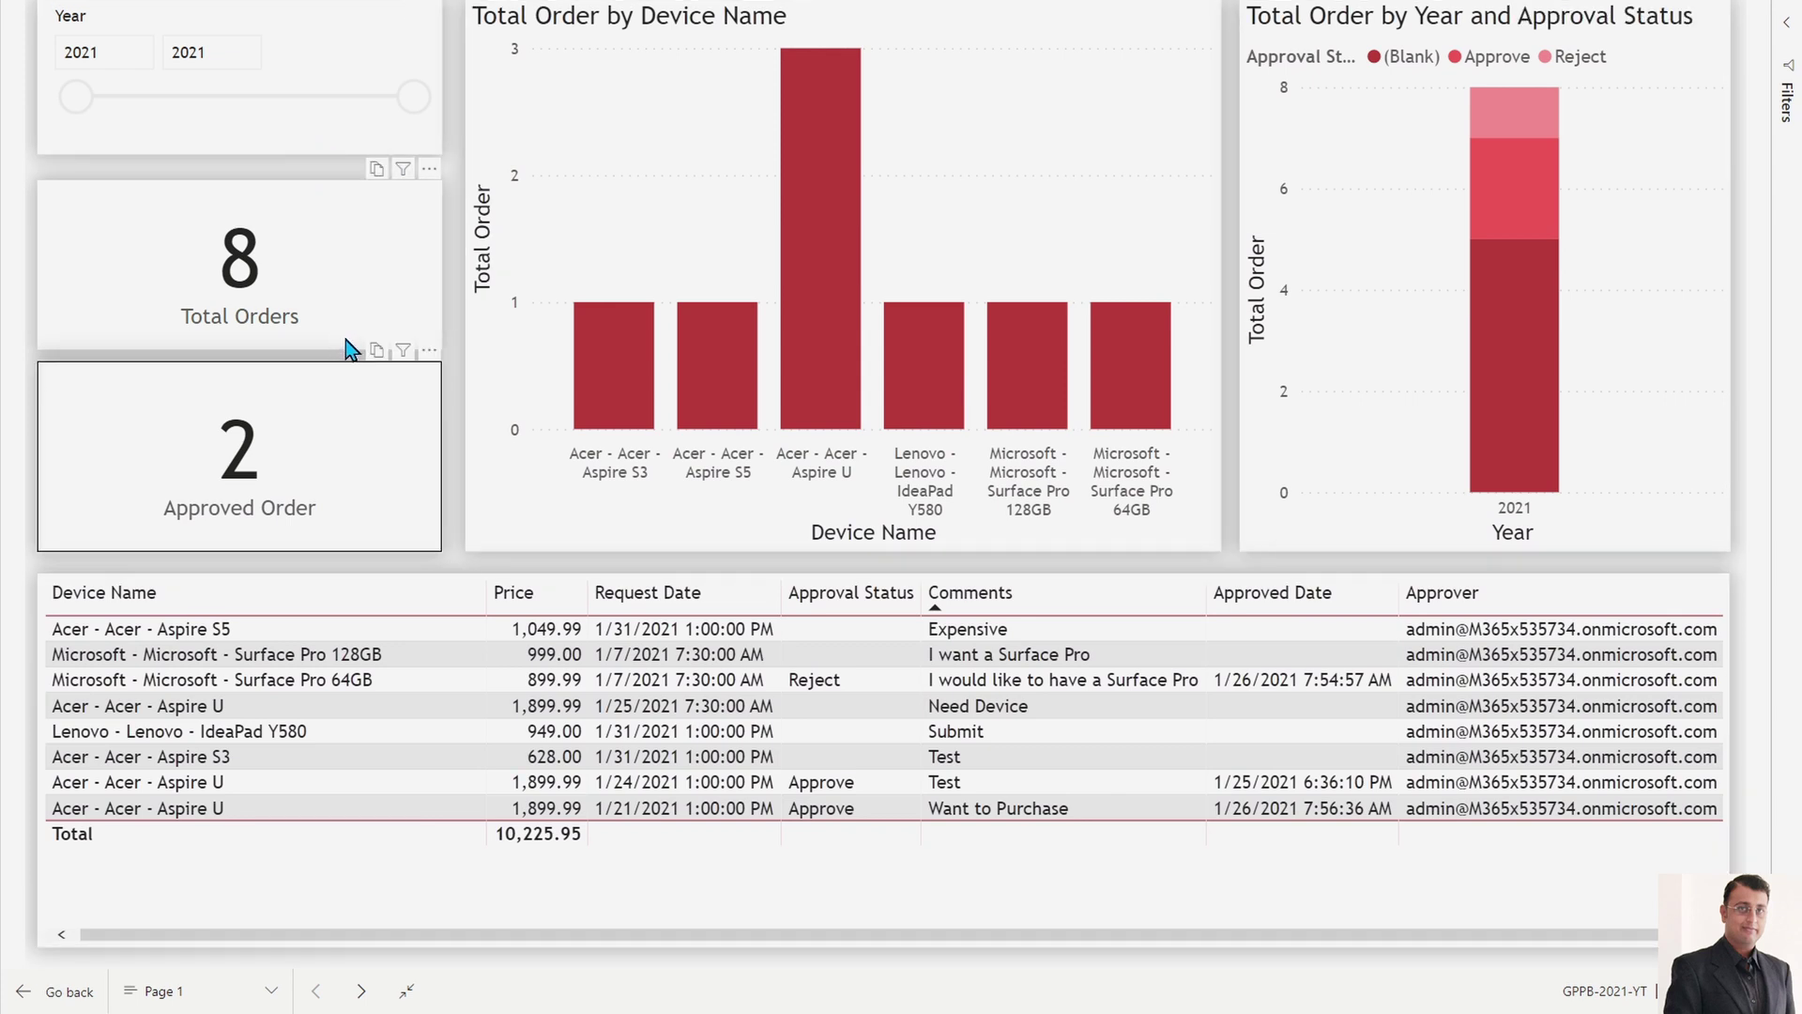
key(Tab)
key(Tab)
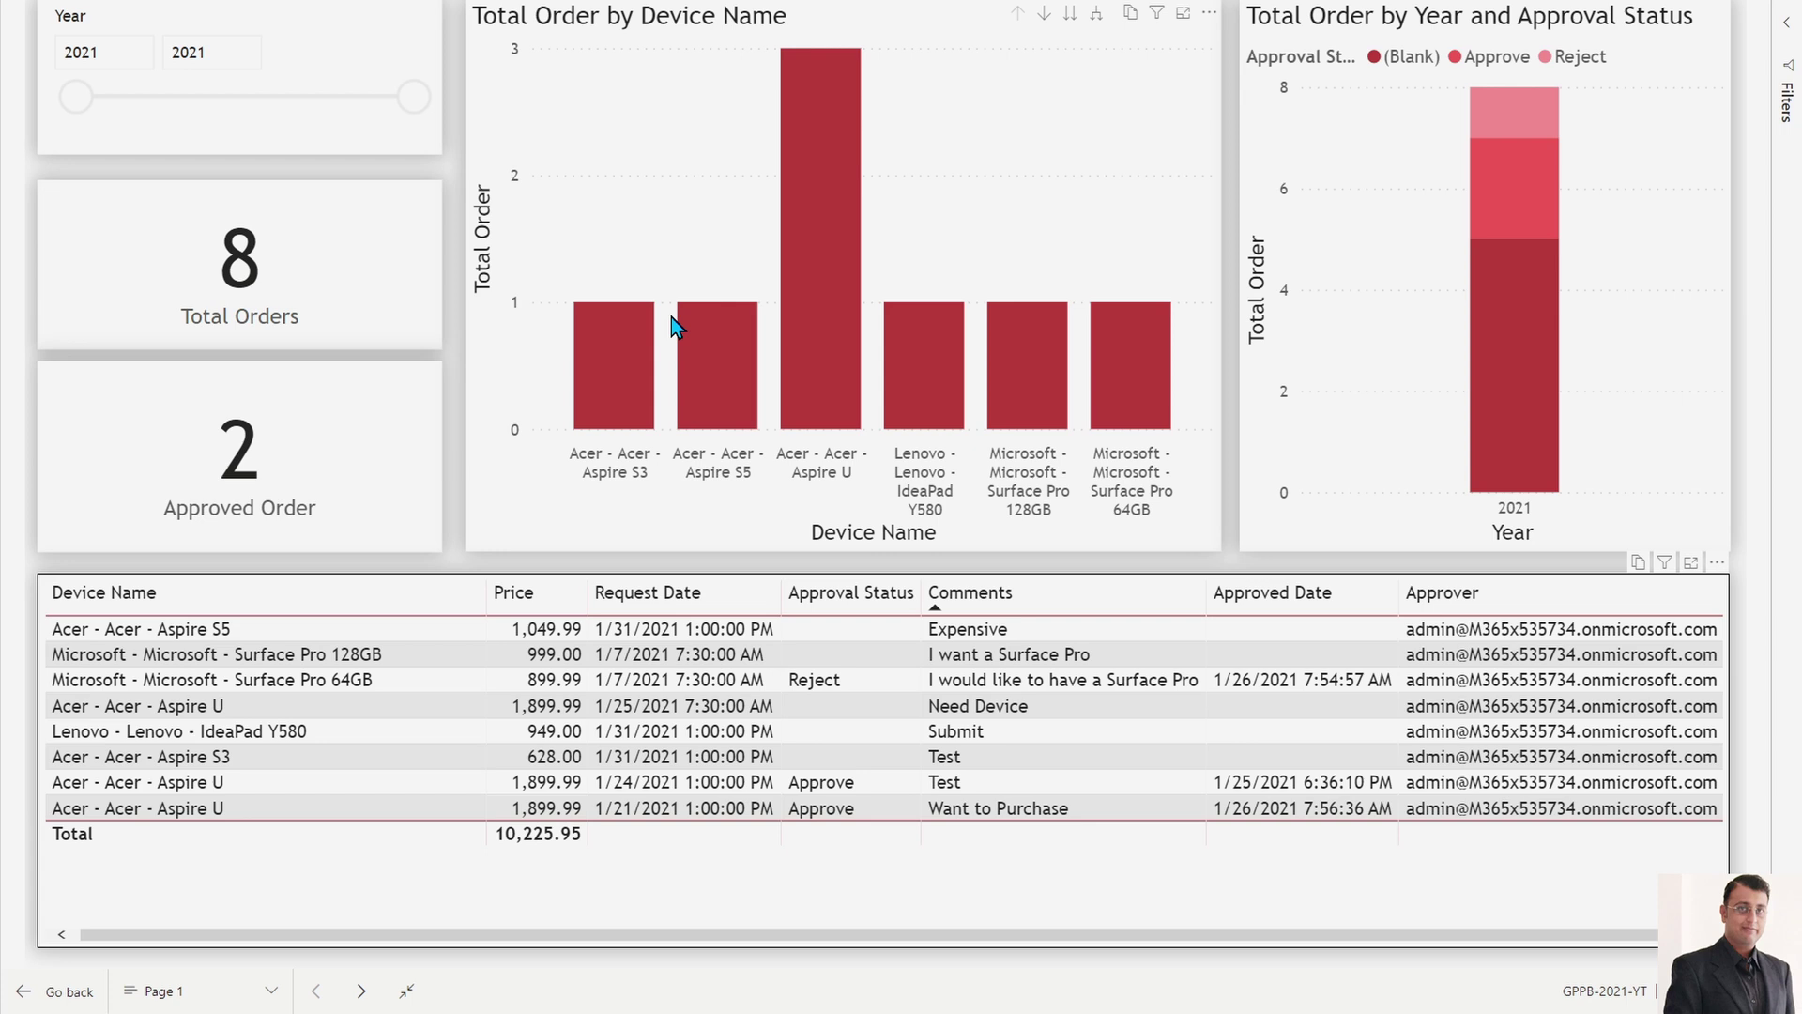
key(Escape)
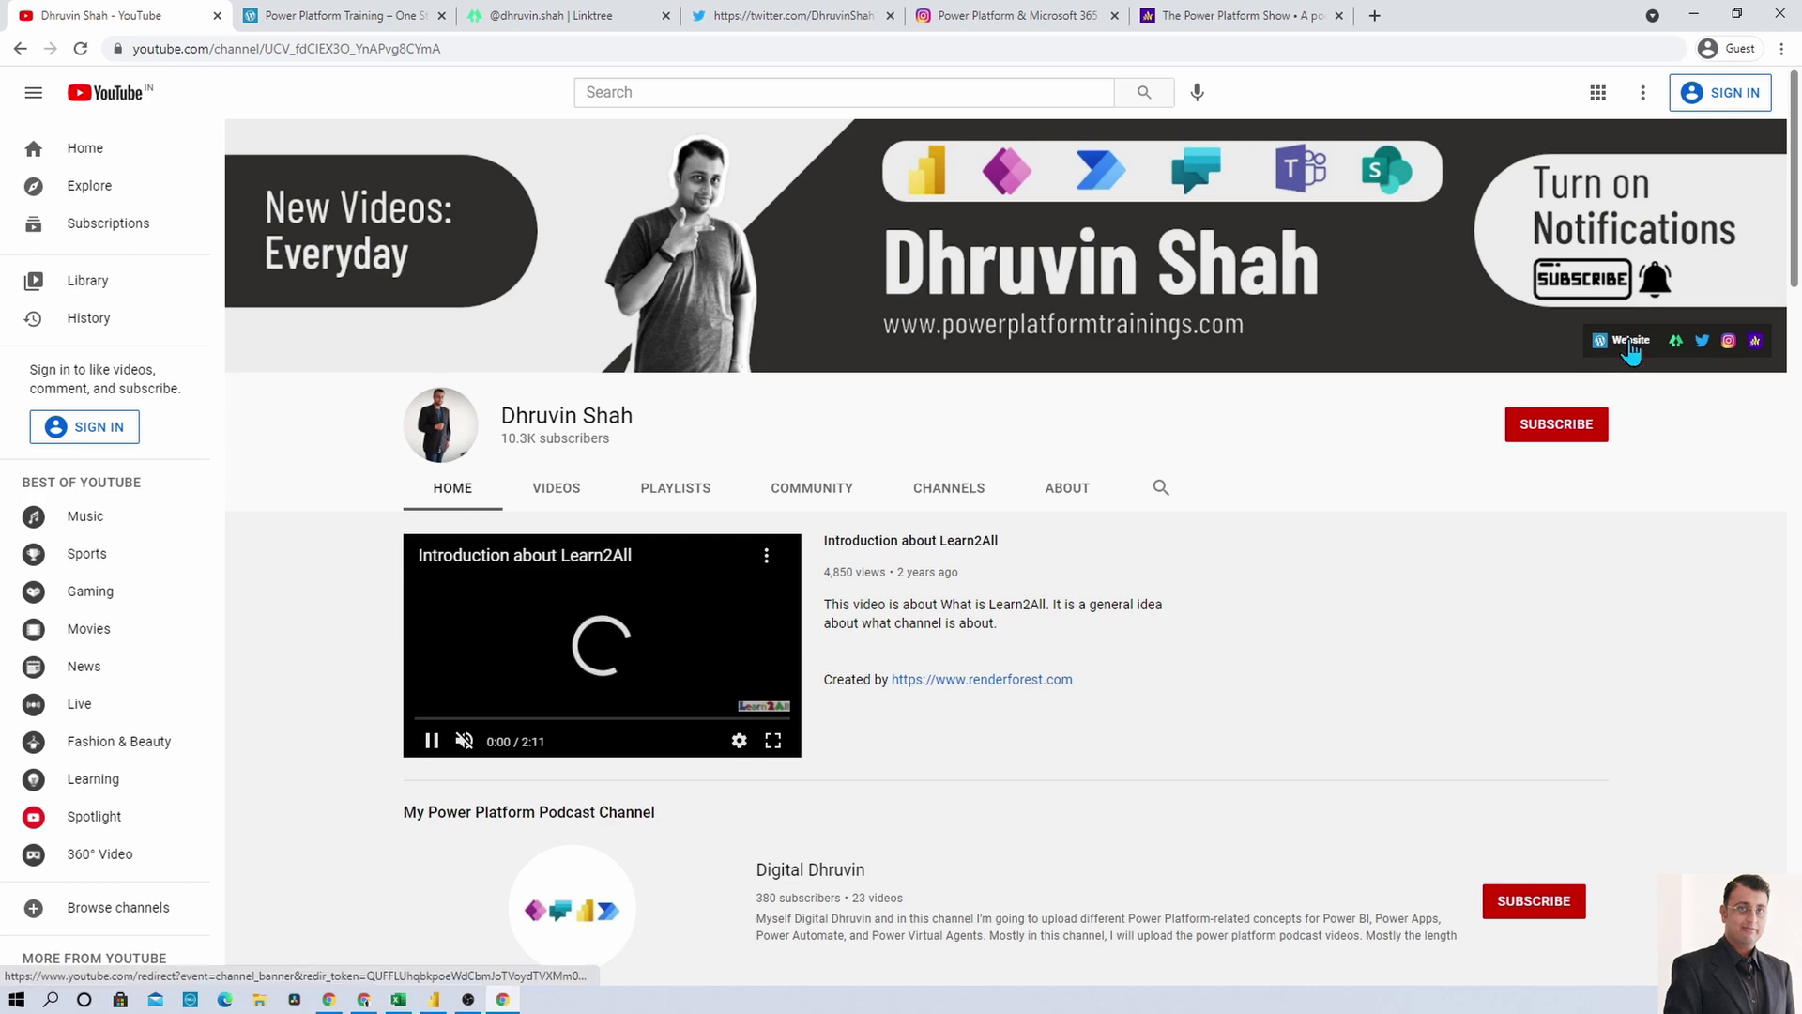
- View the Power Platform Training Contact page and Linktree page, then return to the YouTube channel
click(316, 19)
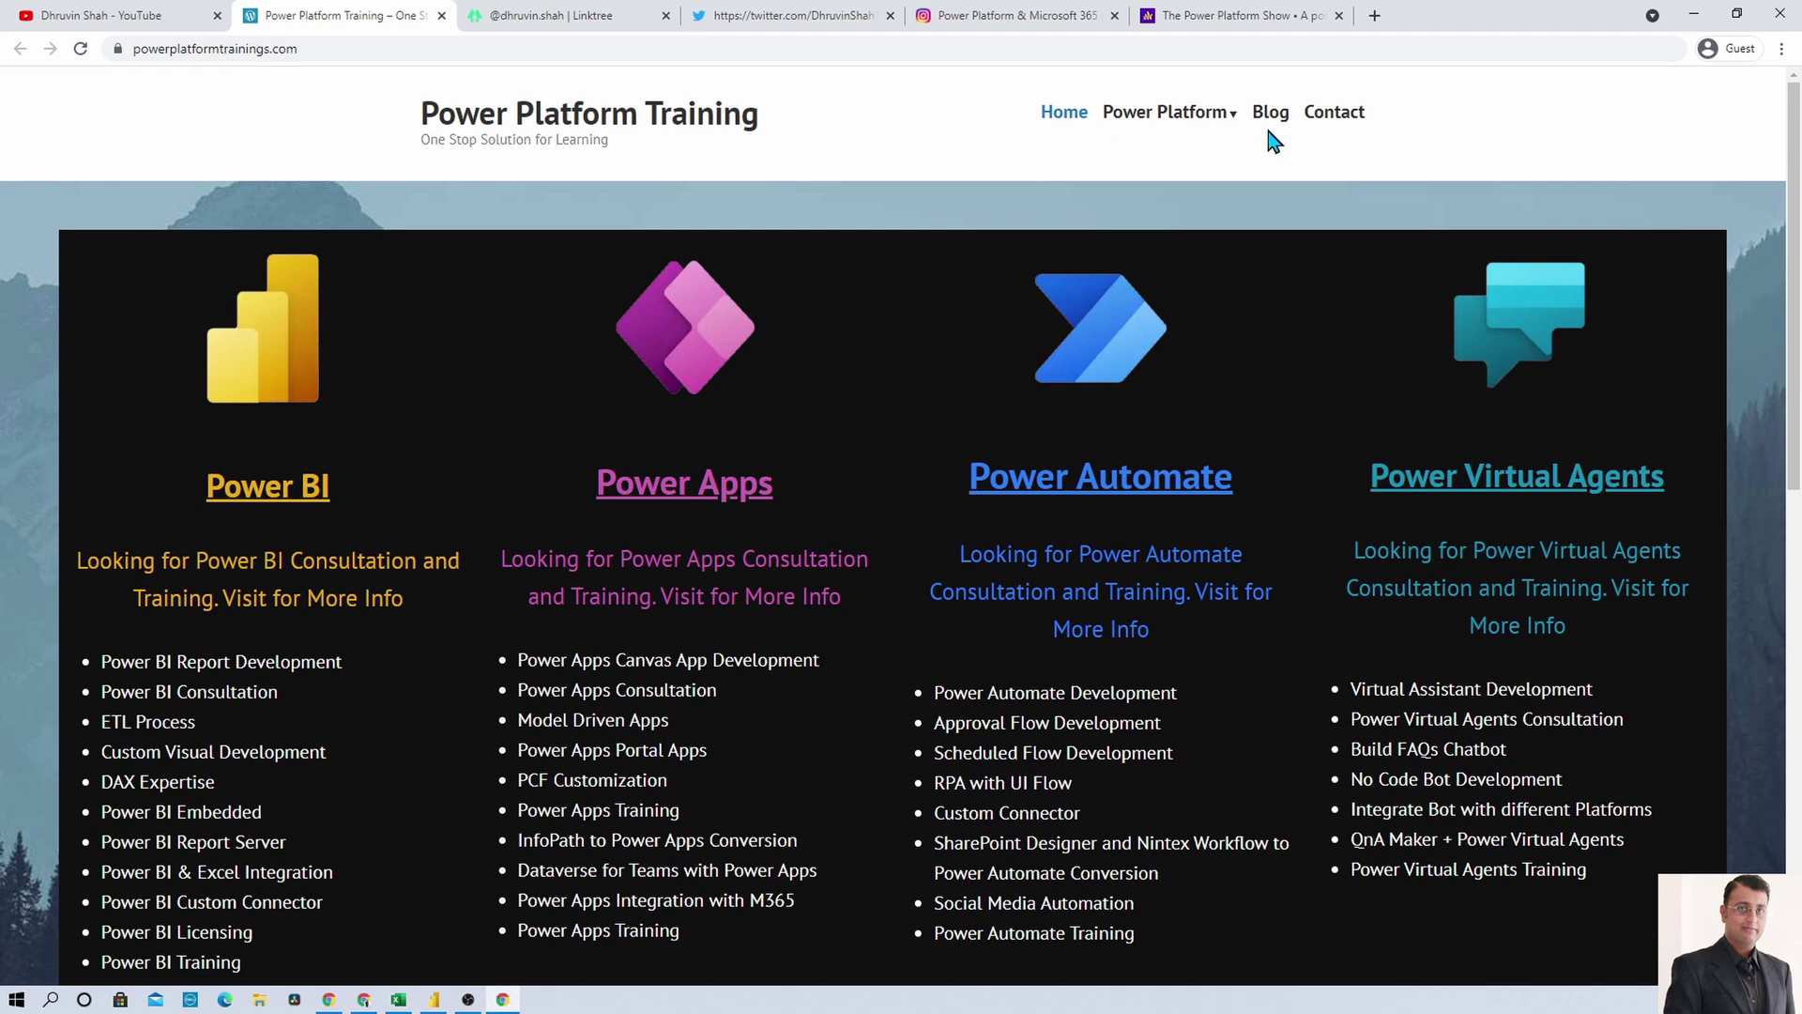
click(1325, 120)
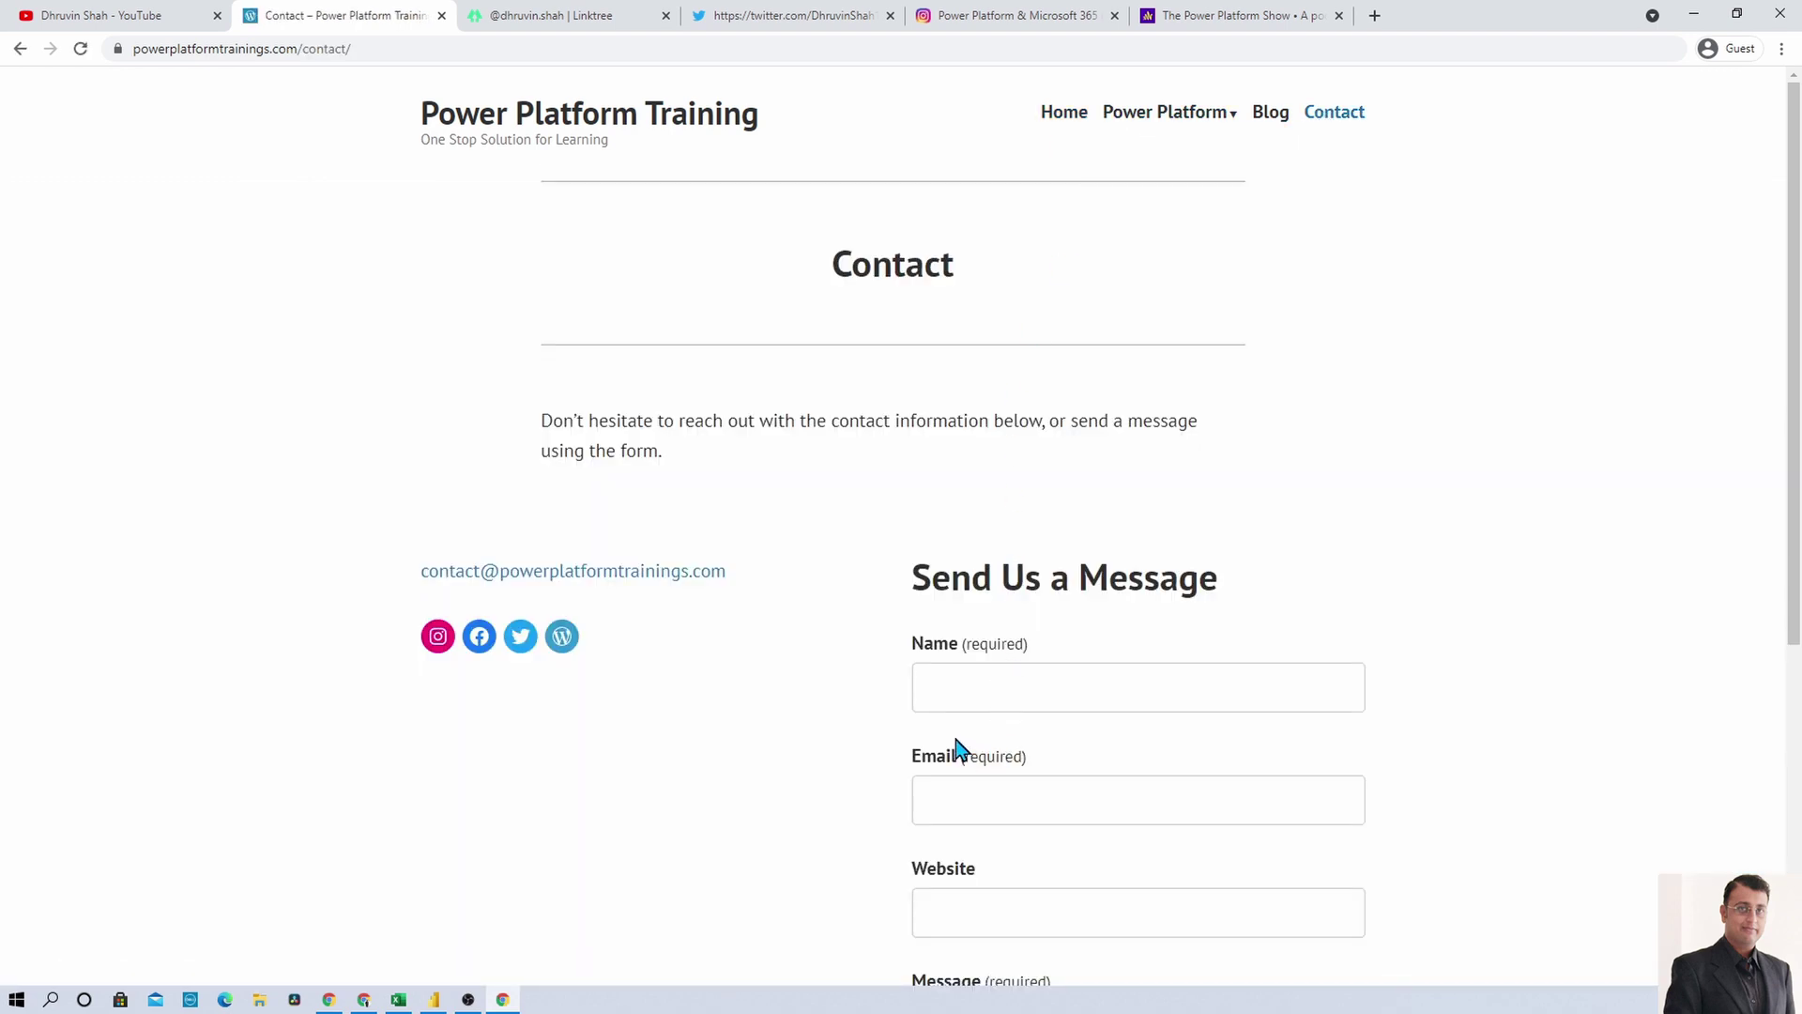
click(119, 28)
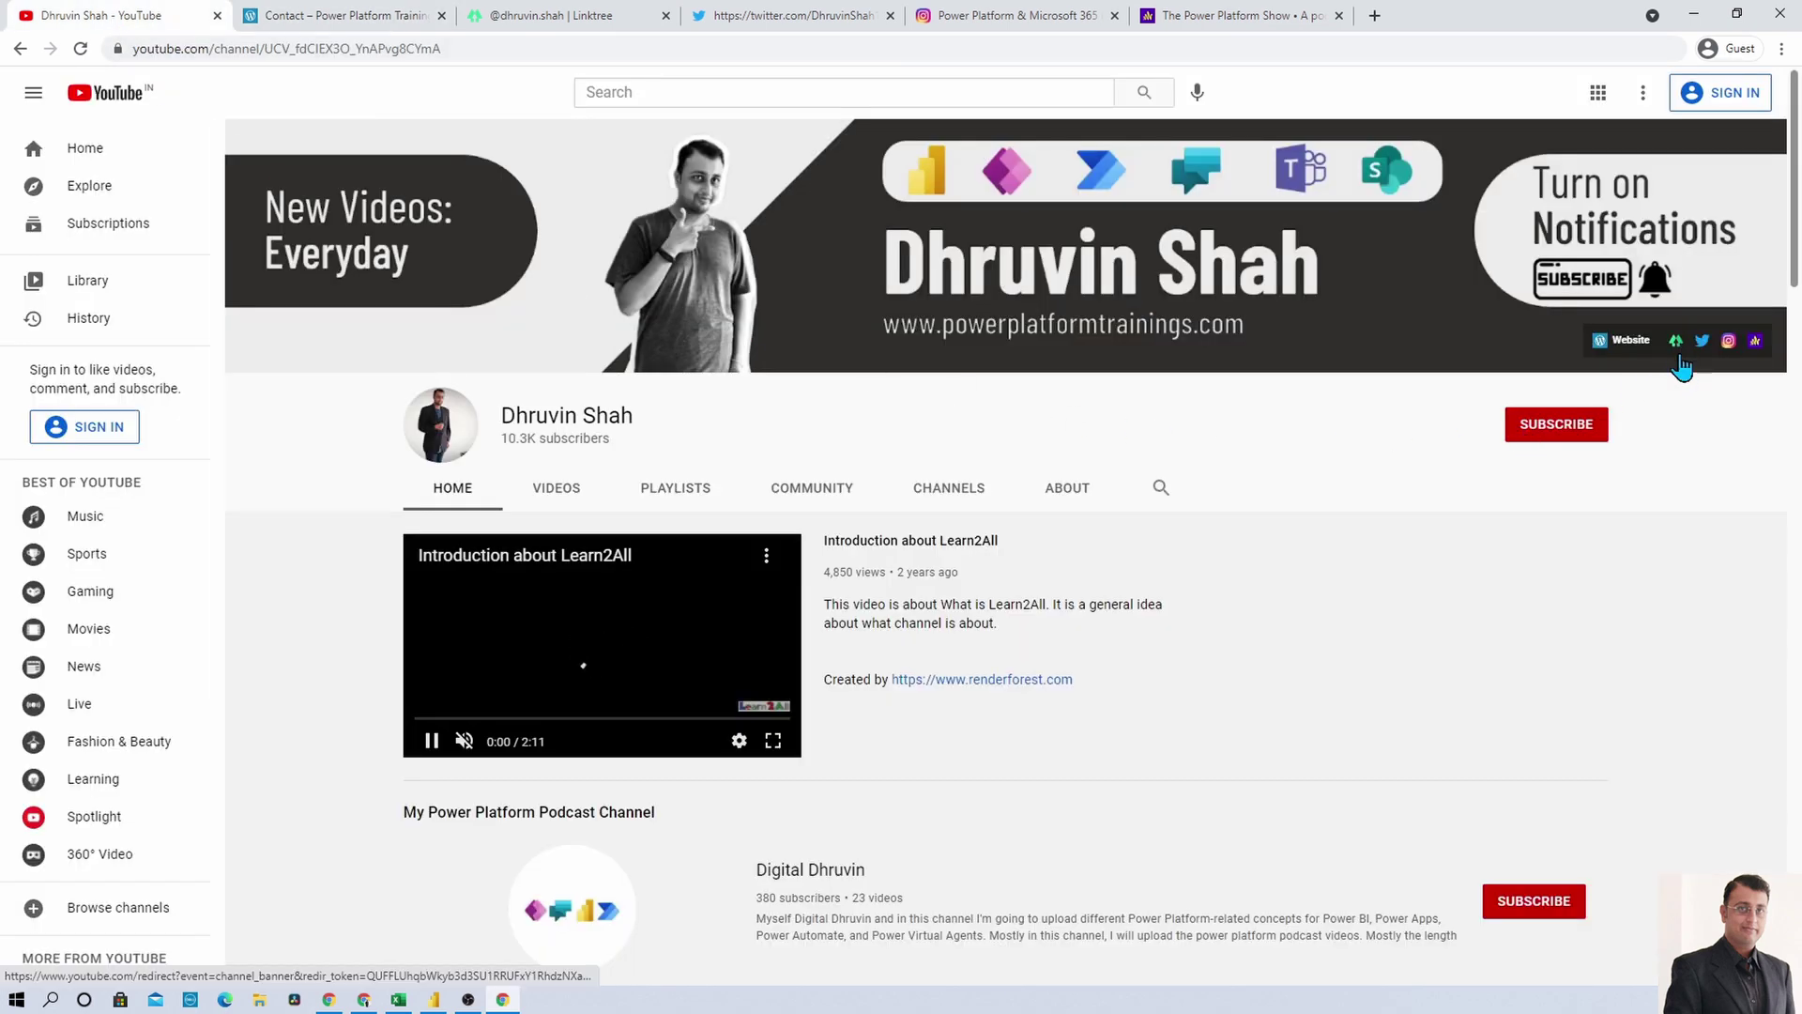
click(561, 19)
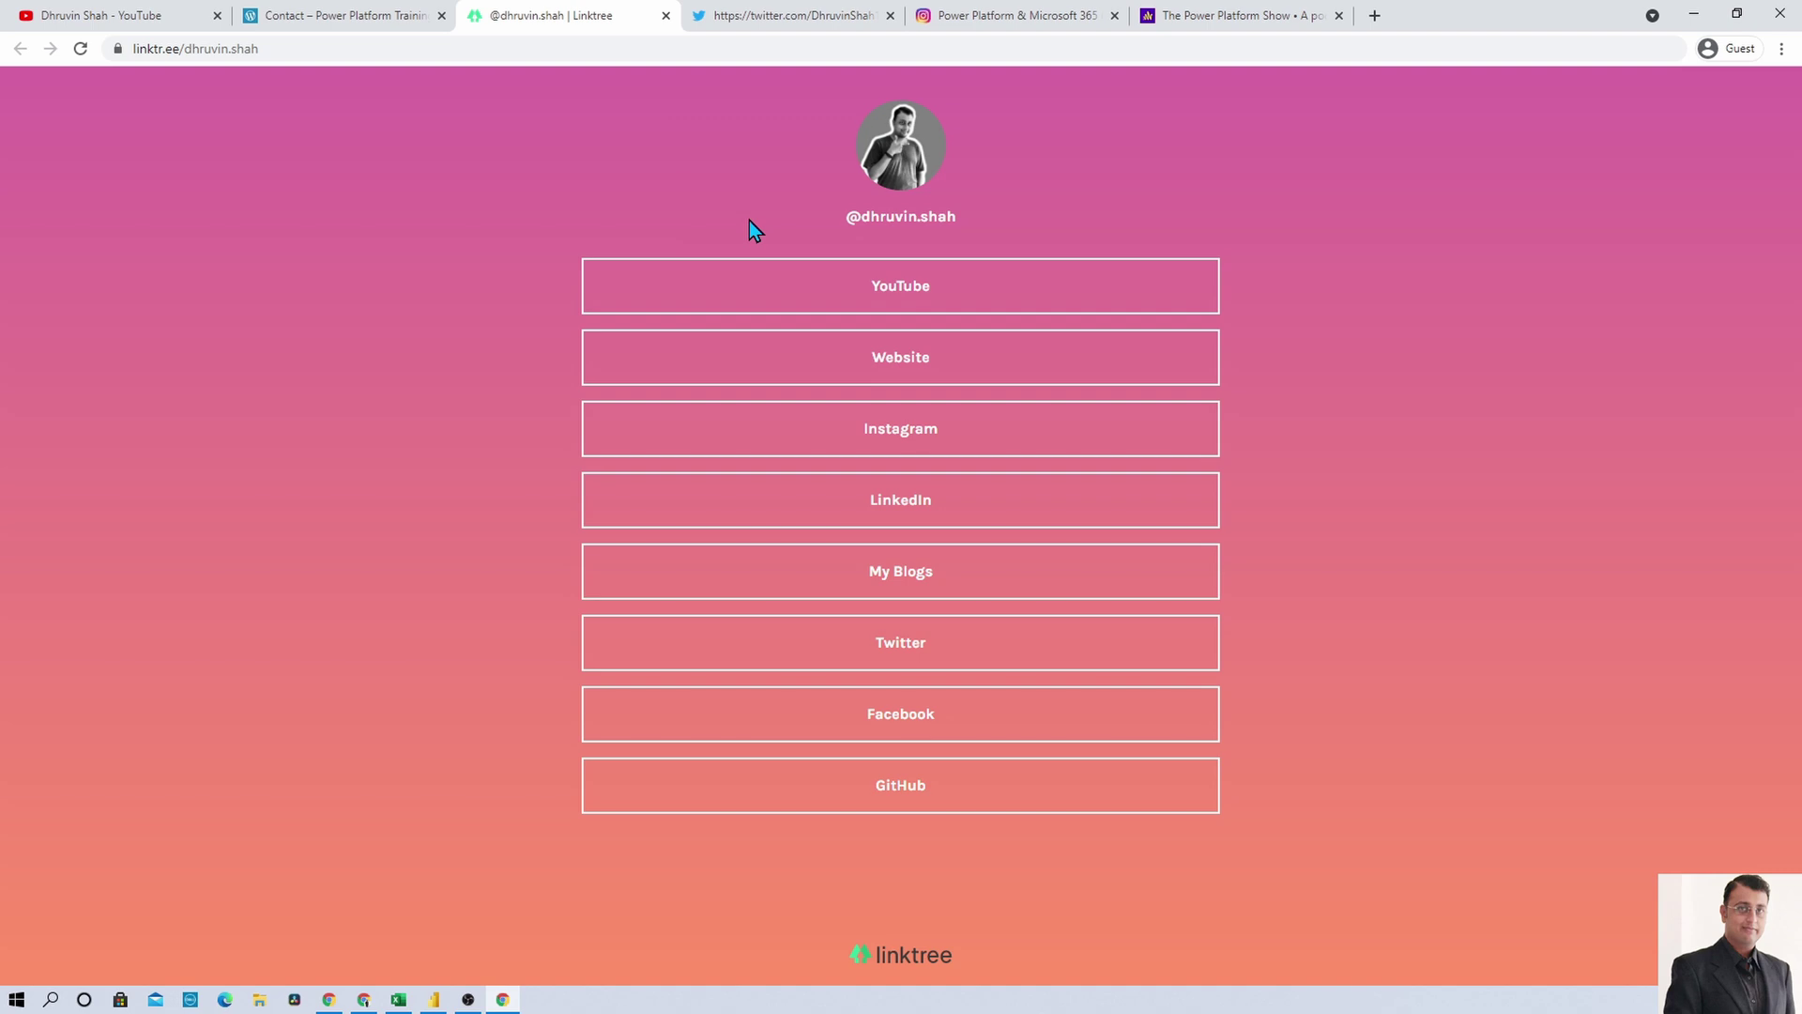
click(41, 11)
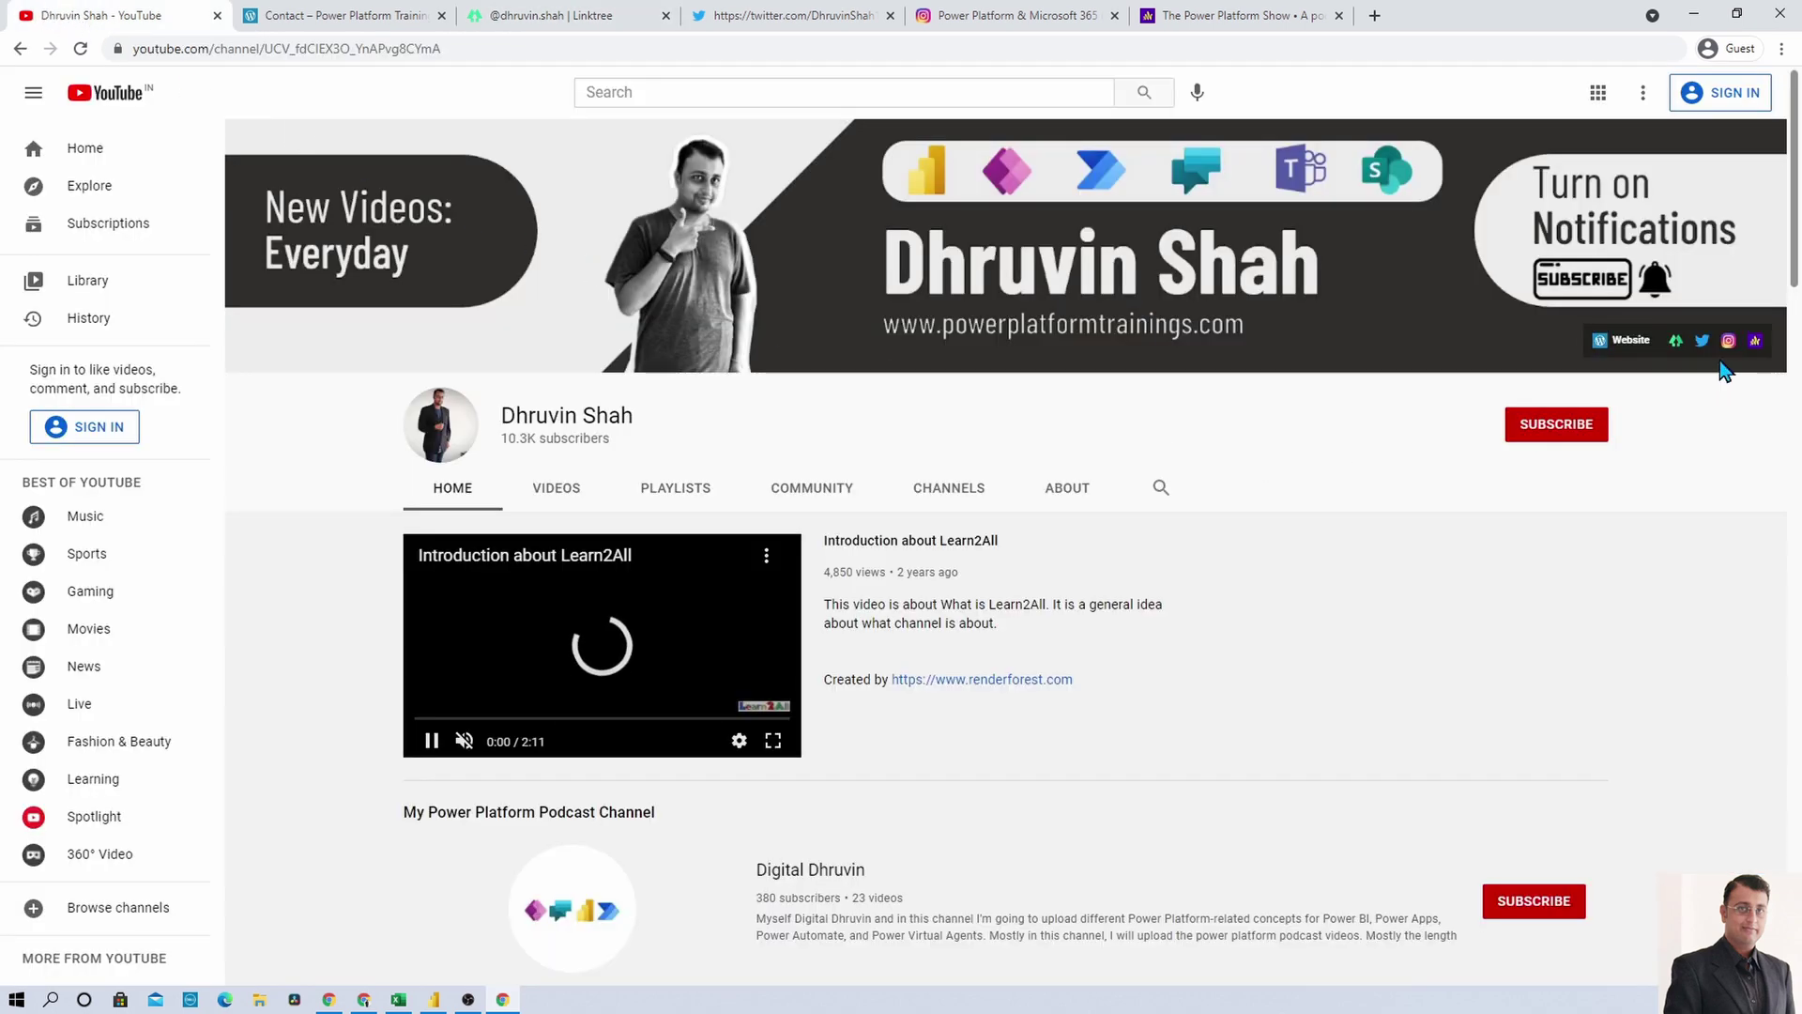
click(1005, 25)
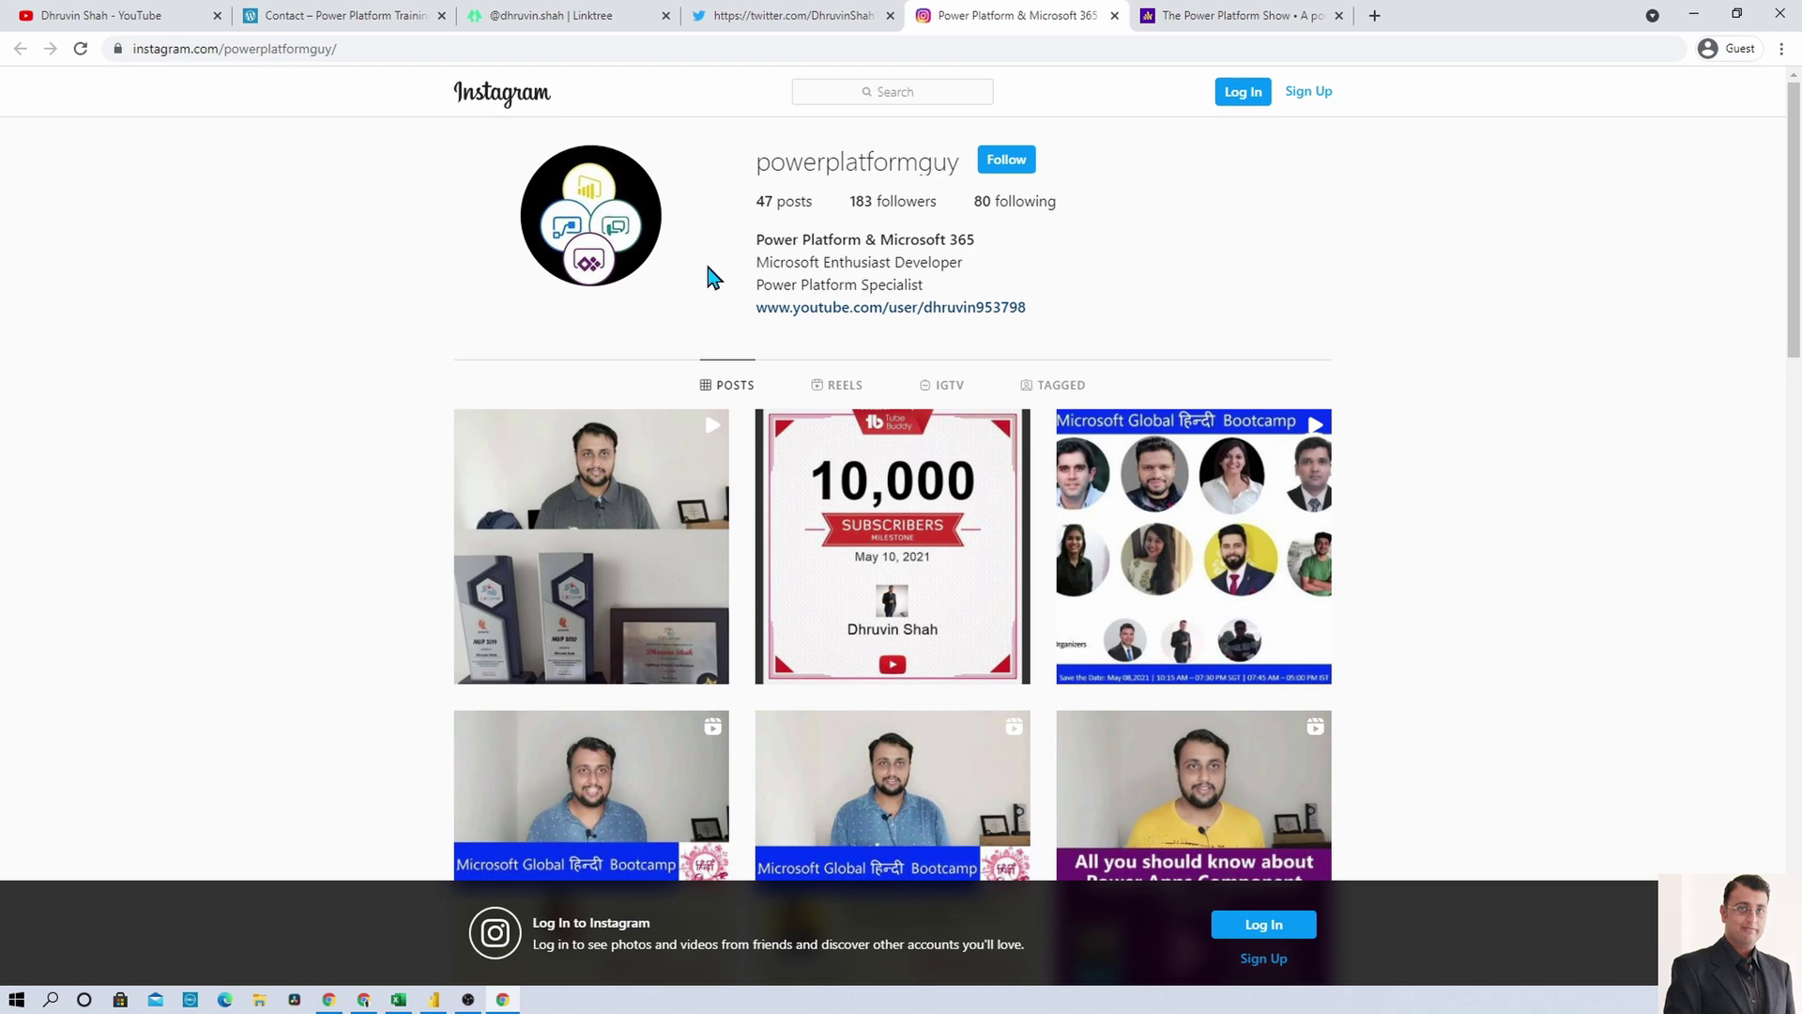
click(154, 17)
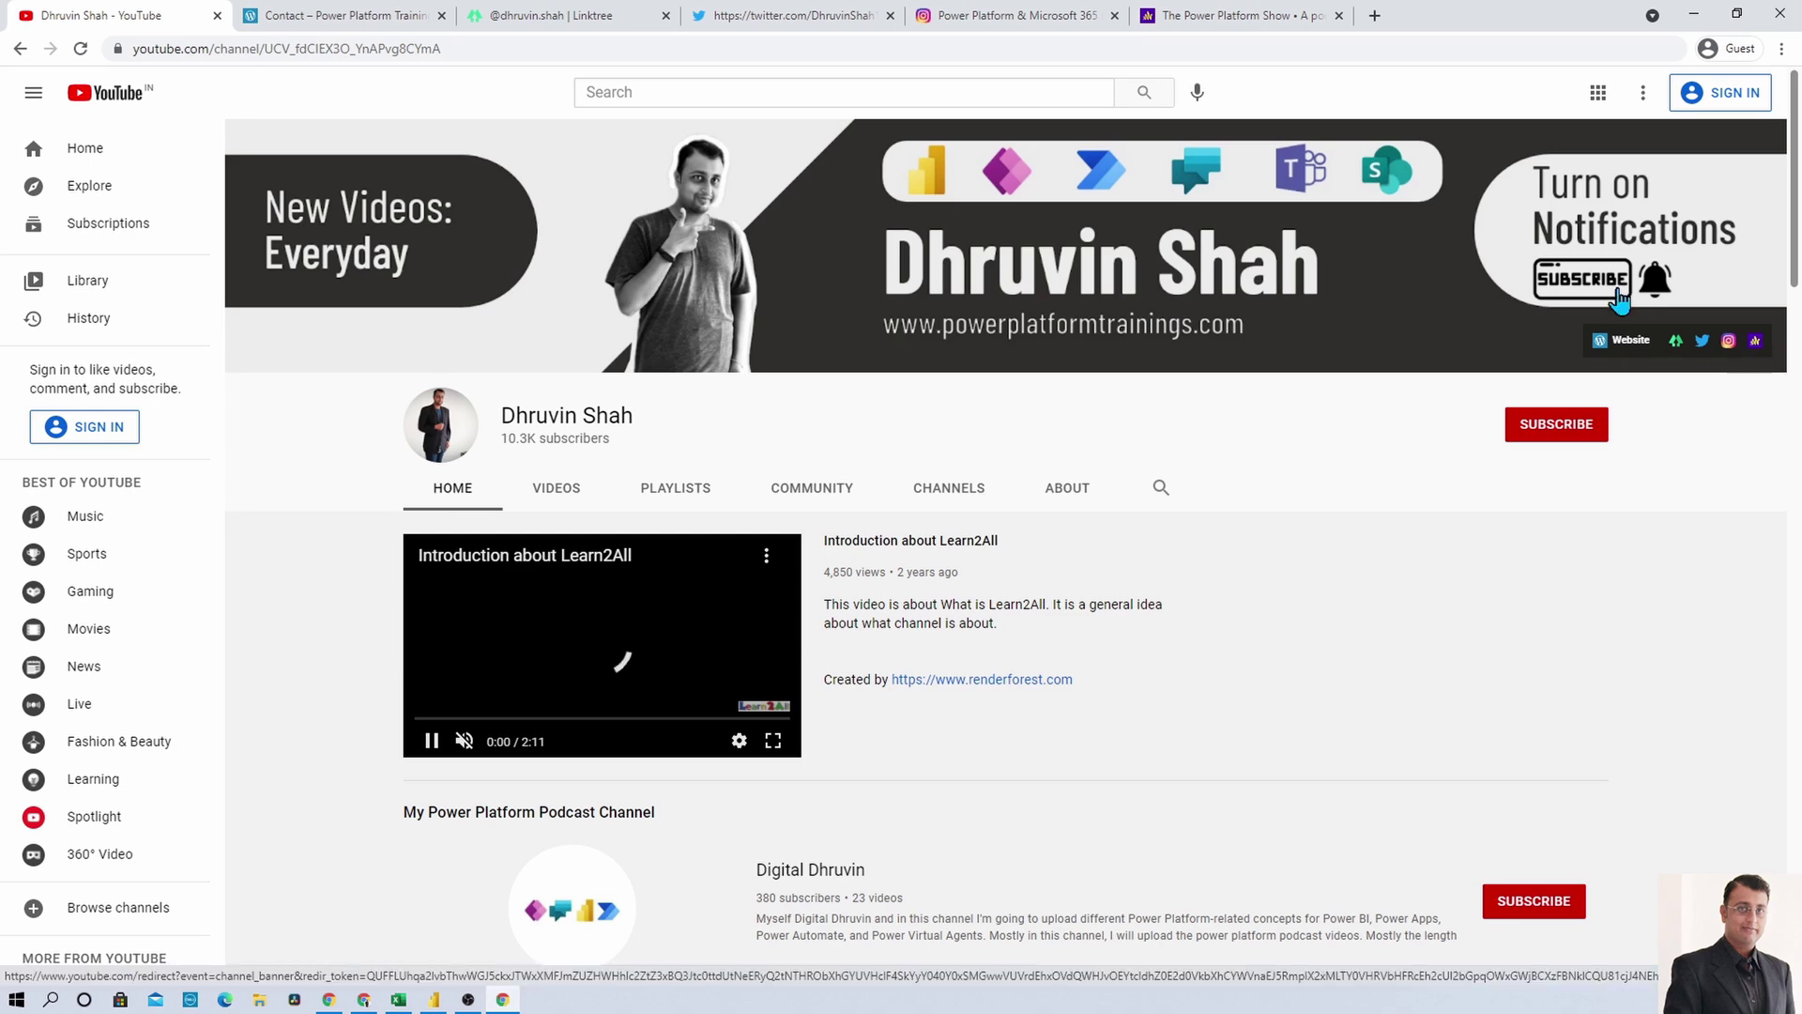
click(1201, 16)
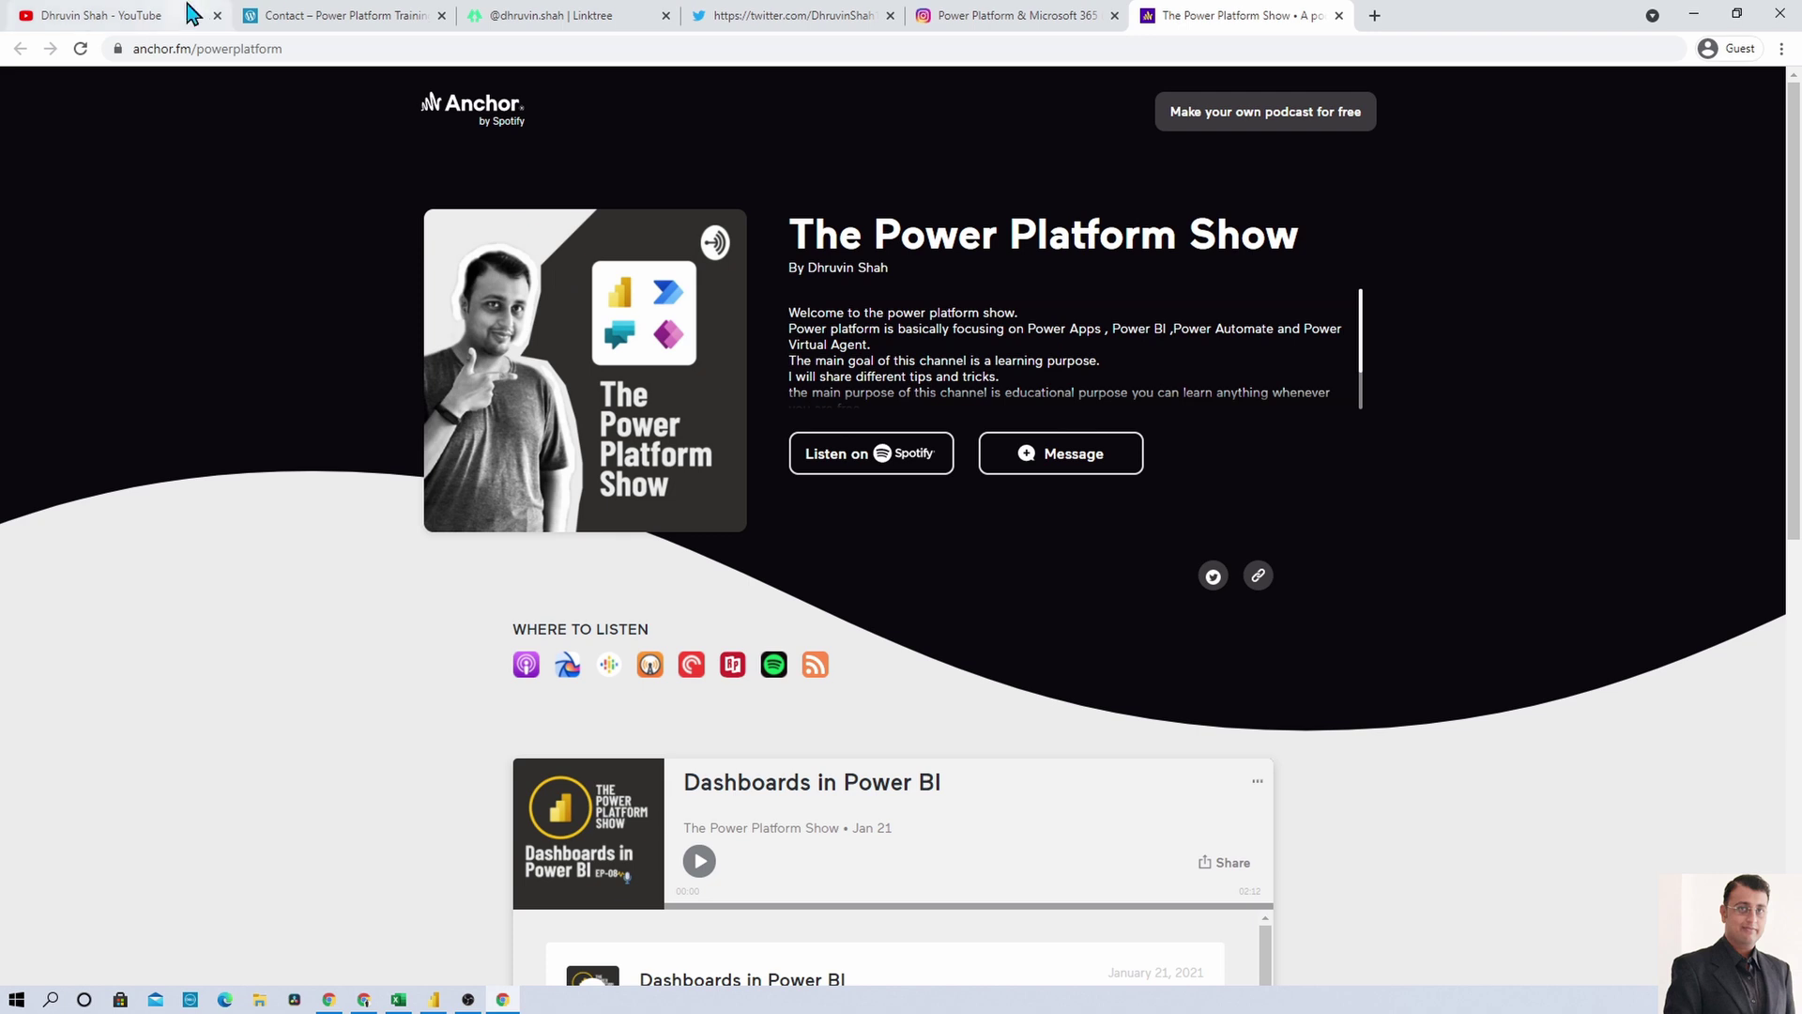
click(145, 16)
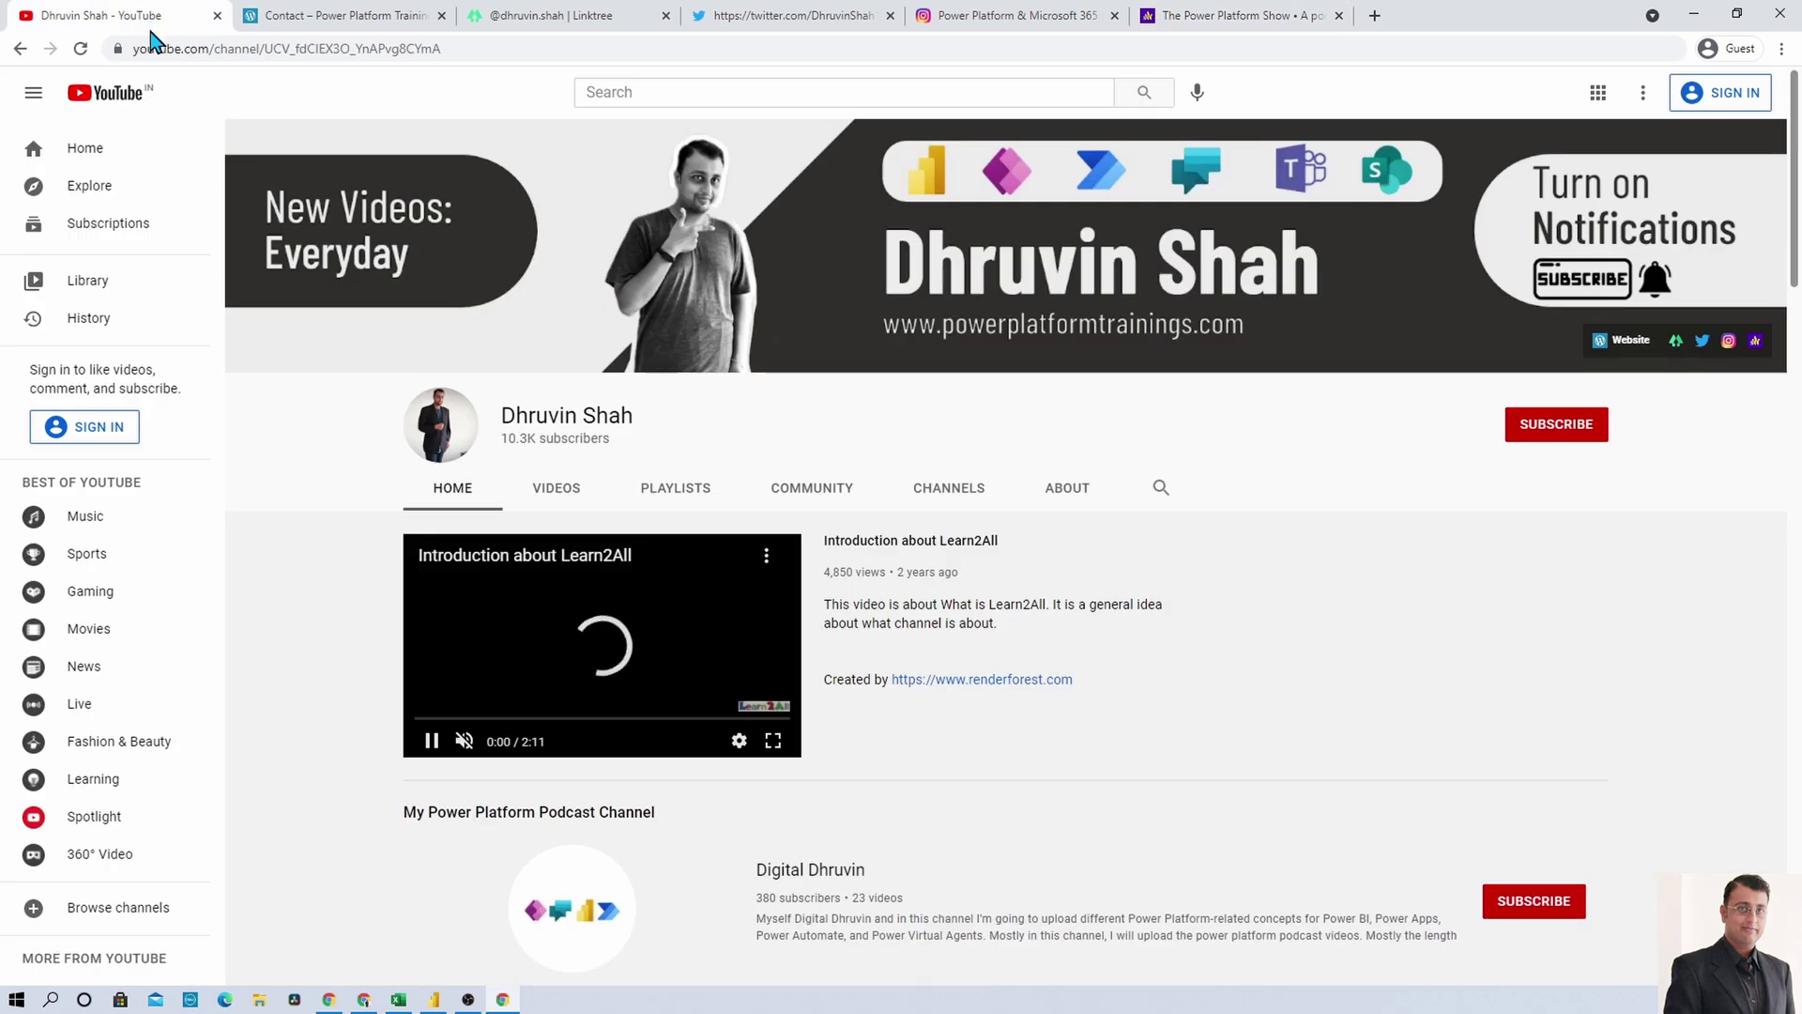